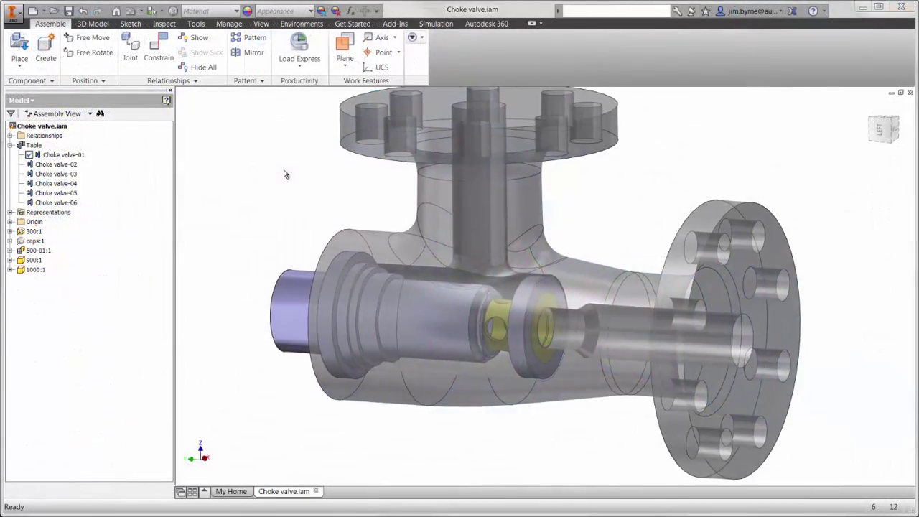
scroll(284, 174, "down", 5)
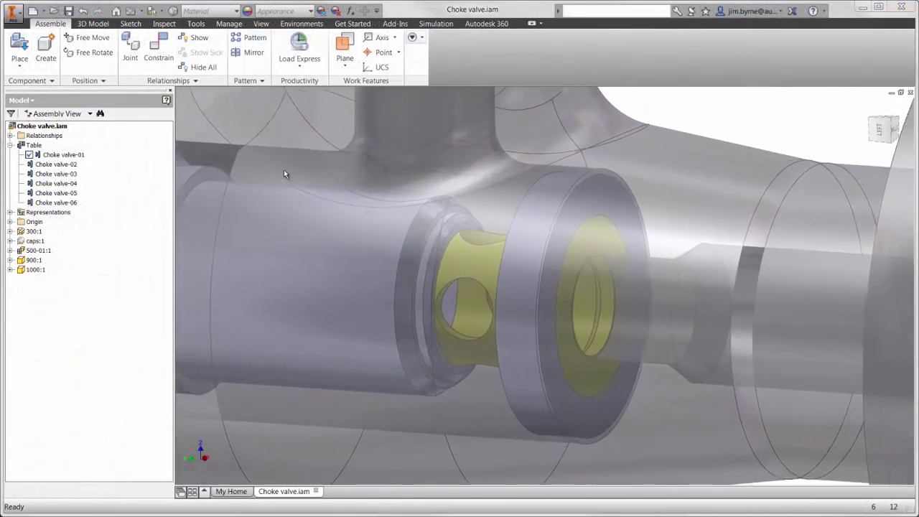
scroll(283, 175, "down", 3)
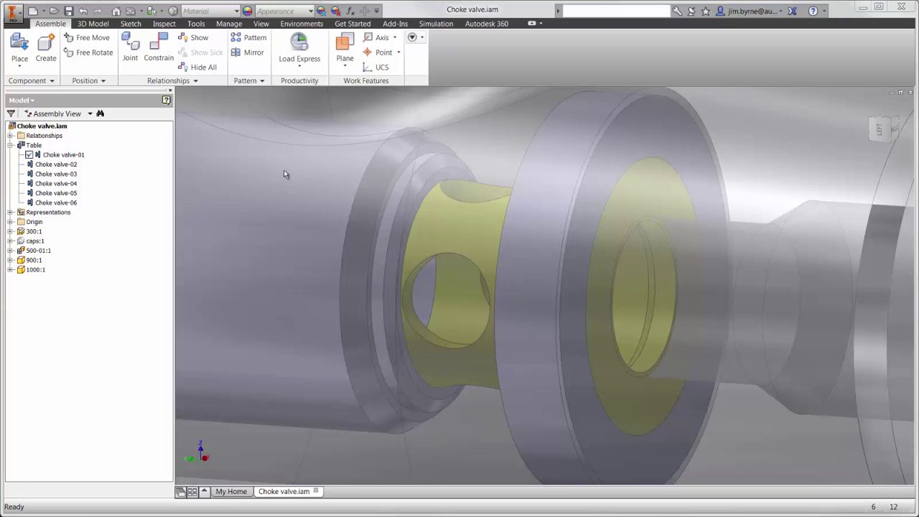
double_click(65, 165)
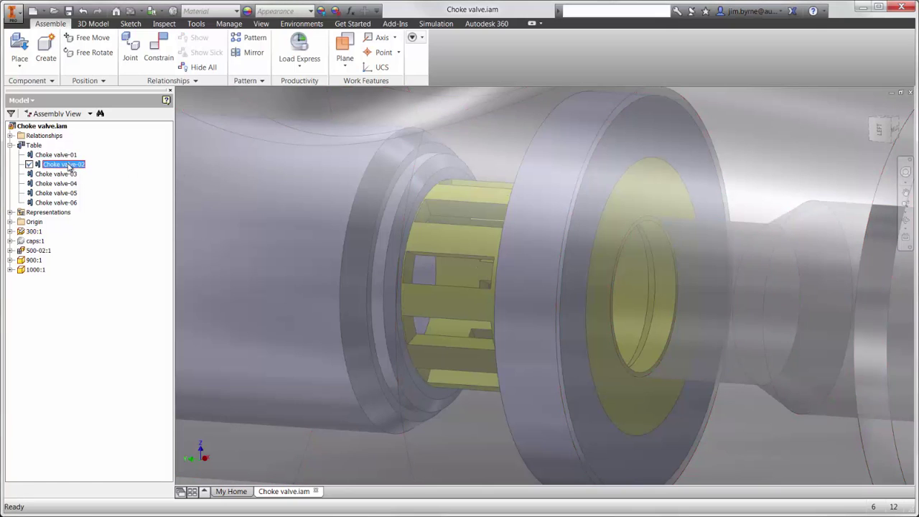
double_click(63, 173)
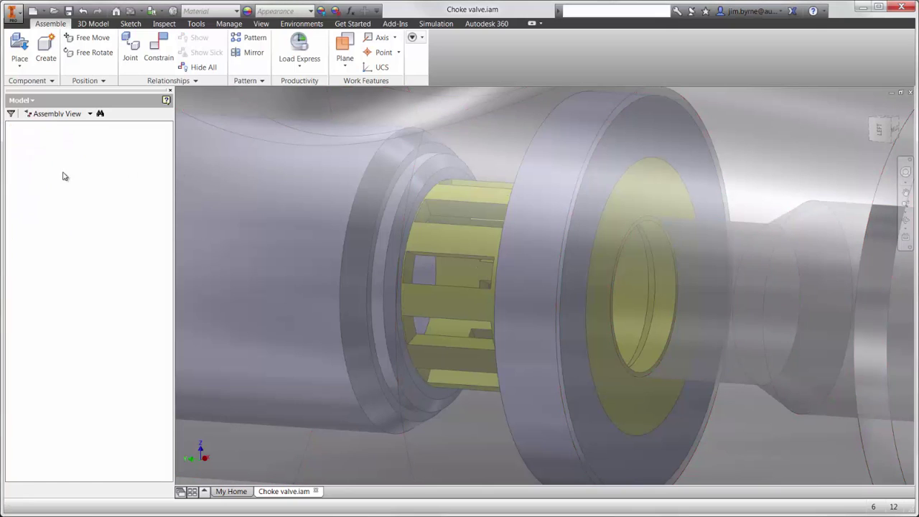
left_click(56, 184)
left_click(56, 185)
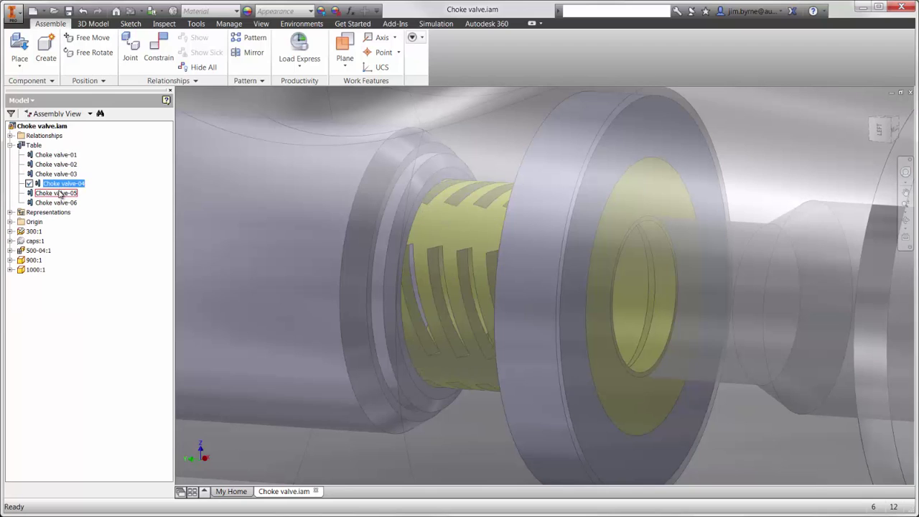
double_click(61, 193)
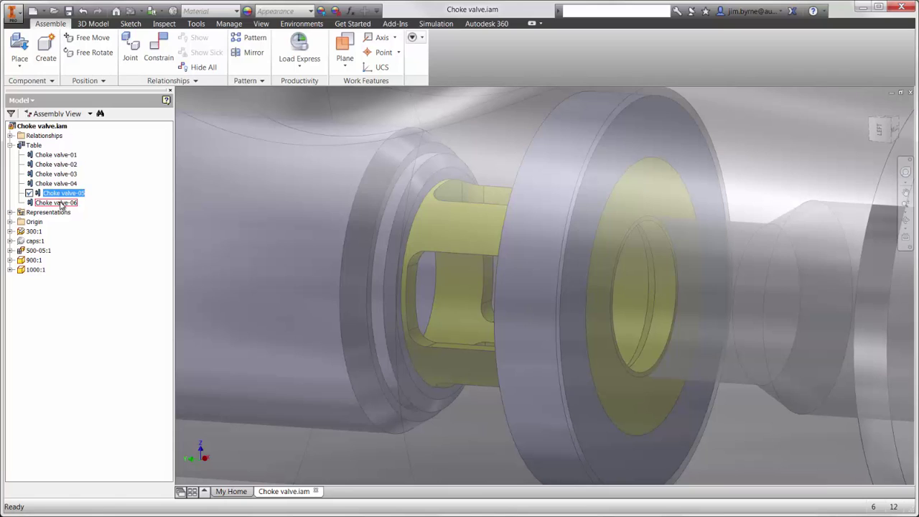
double_click(60, 203)
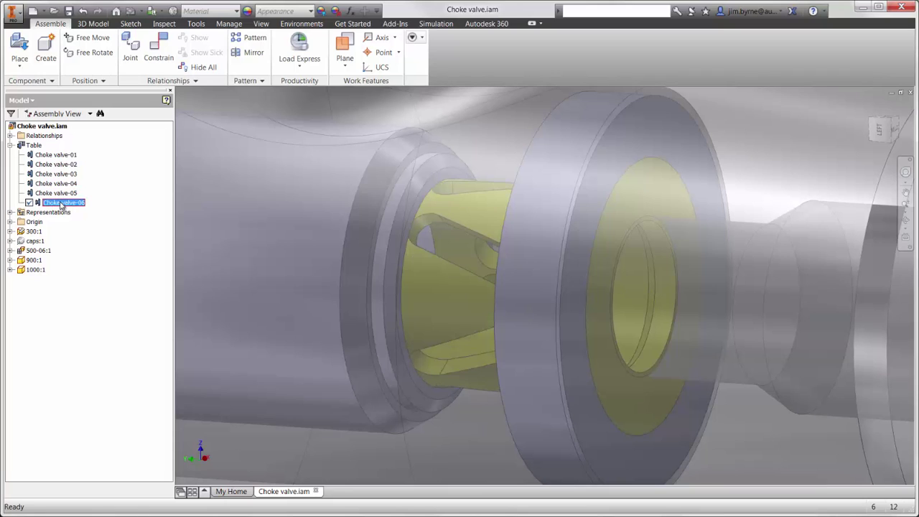
double_click(62, 156)
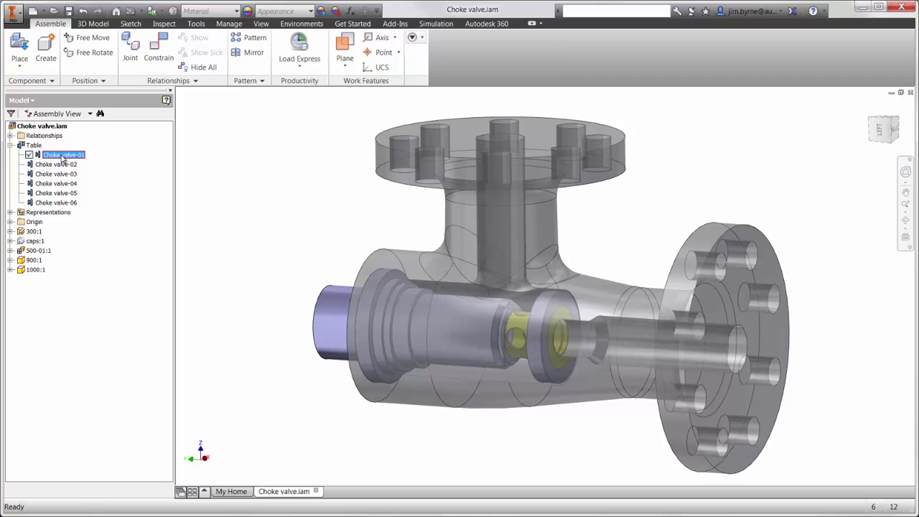
Unhide the caps:1 end caps and send the active Inventor model to Simulation CFD
right_click(32, 241)
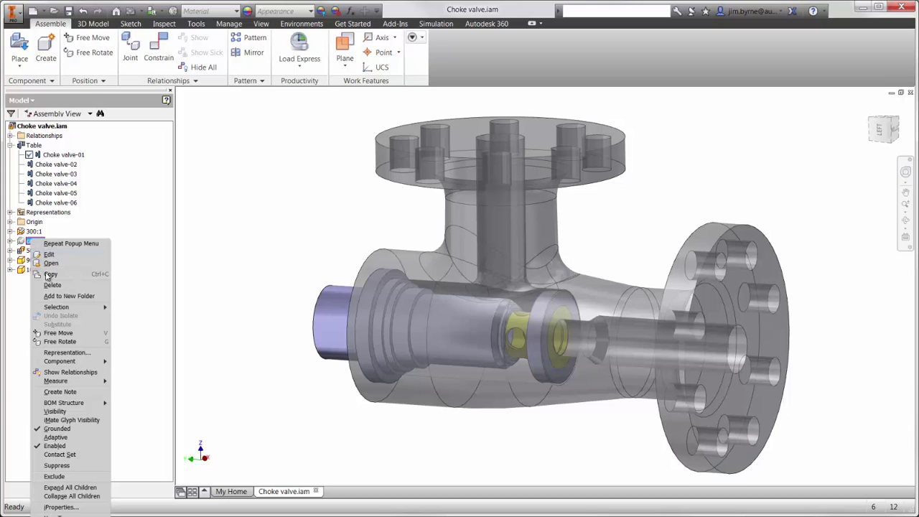
left_click(58, 411)
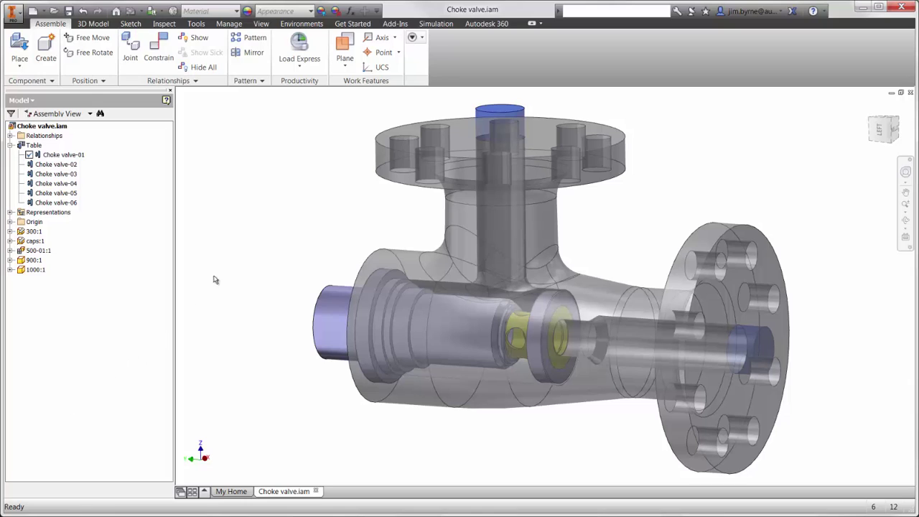
left_click(436, 24)
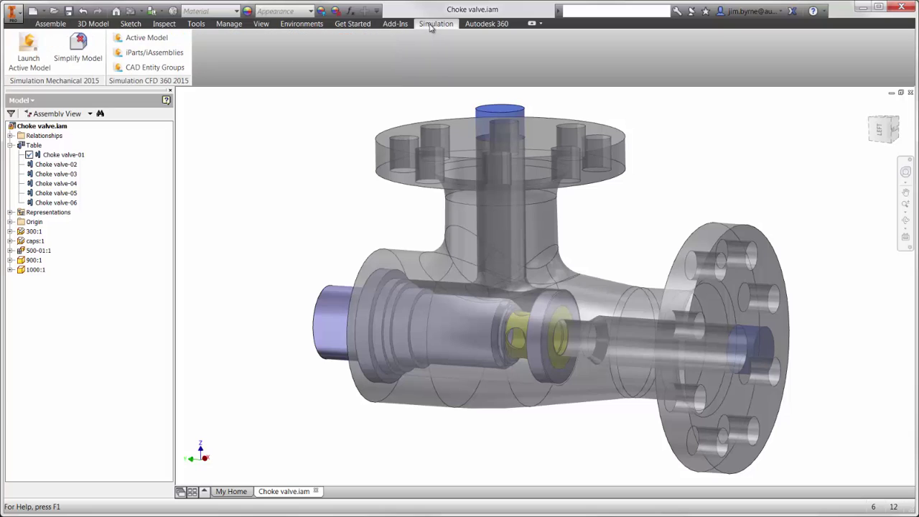
left_click(147, 38)
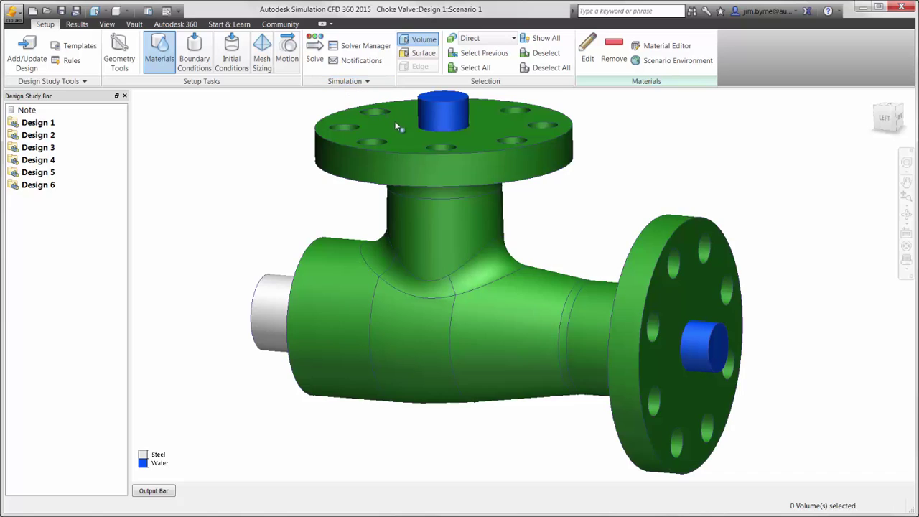
left_click(398, 127)
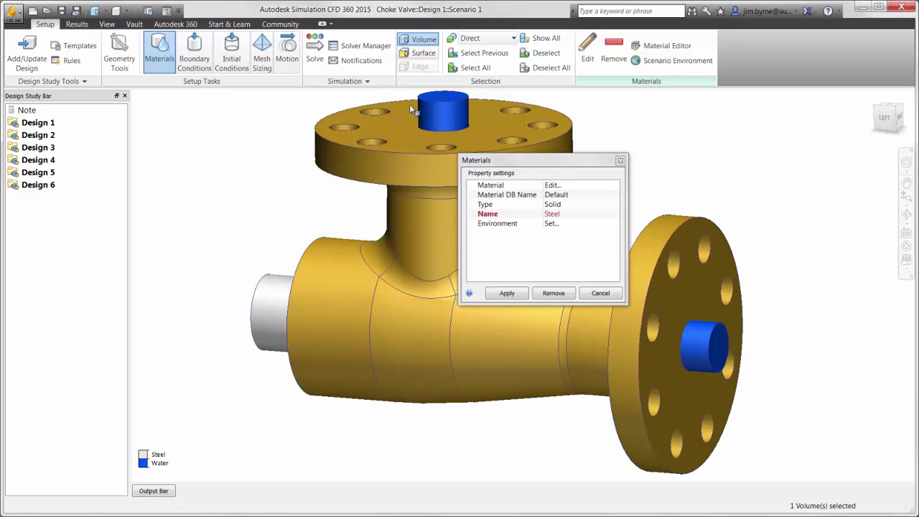
left_click(550, 205)
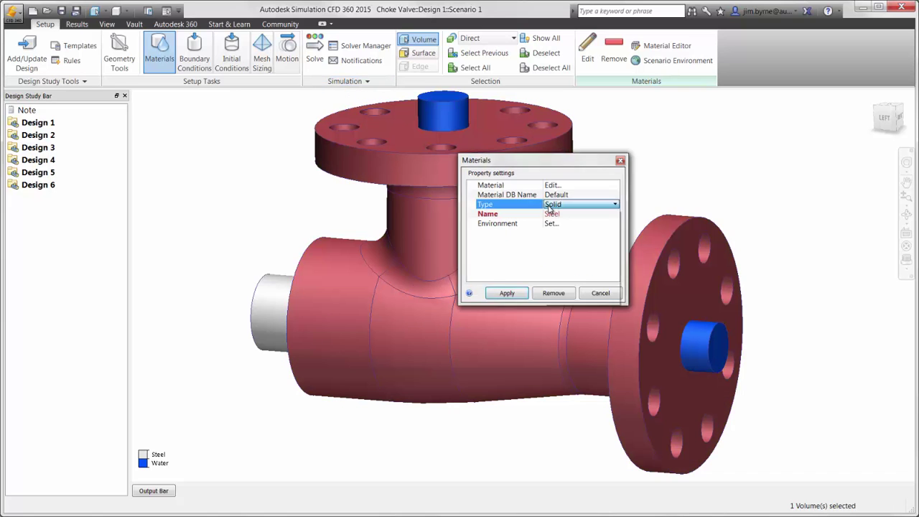
left_click(549, 207)
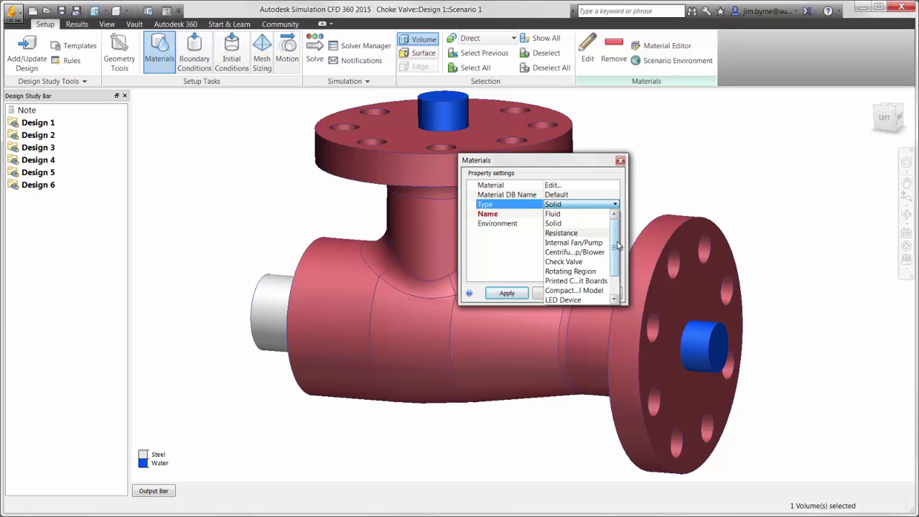
left_click_drag(617, 245, 618, 269)
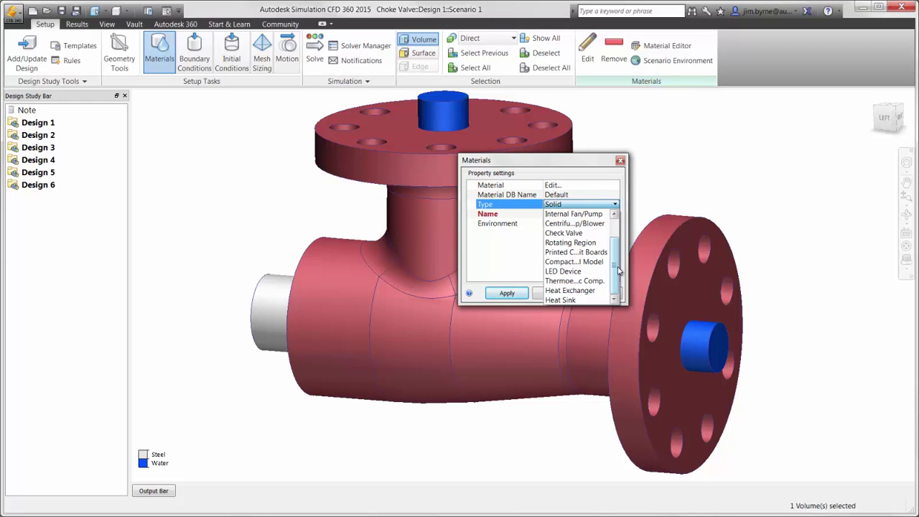
left_click(614, 206)
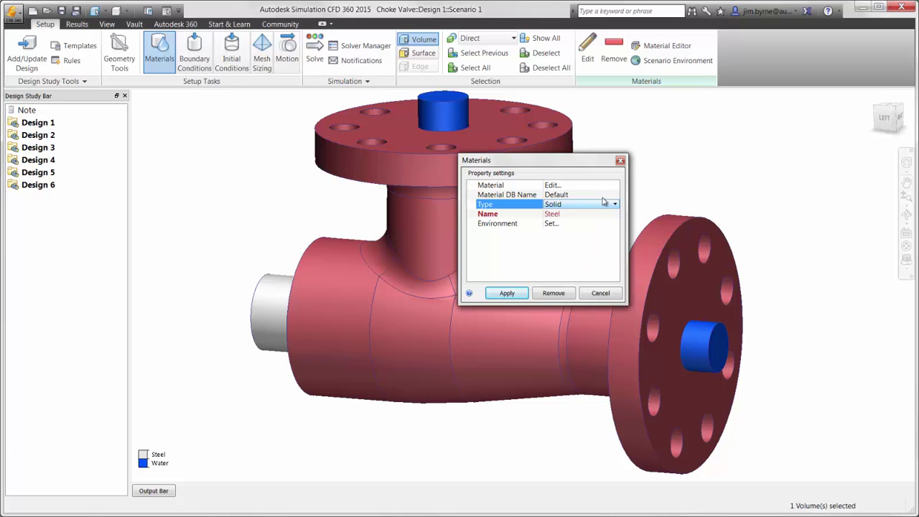
left_click(593, 189)
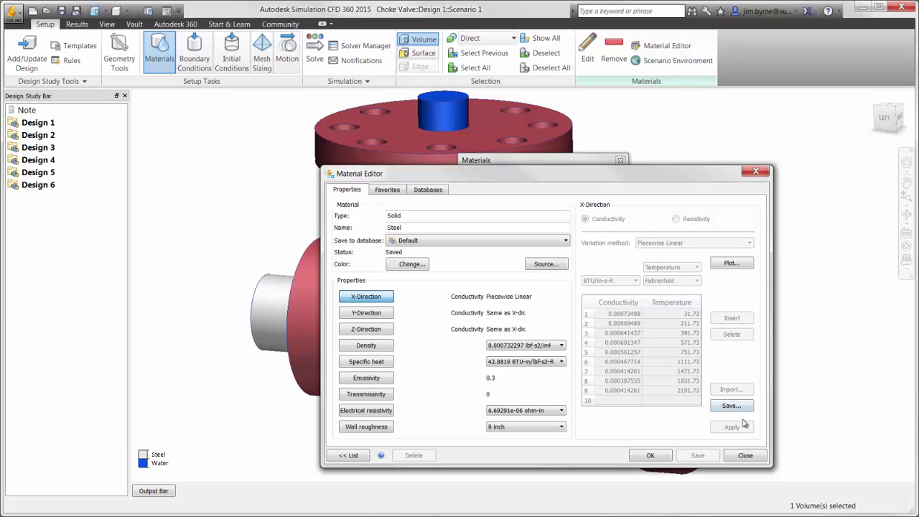
left_click(744, 455)
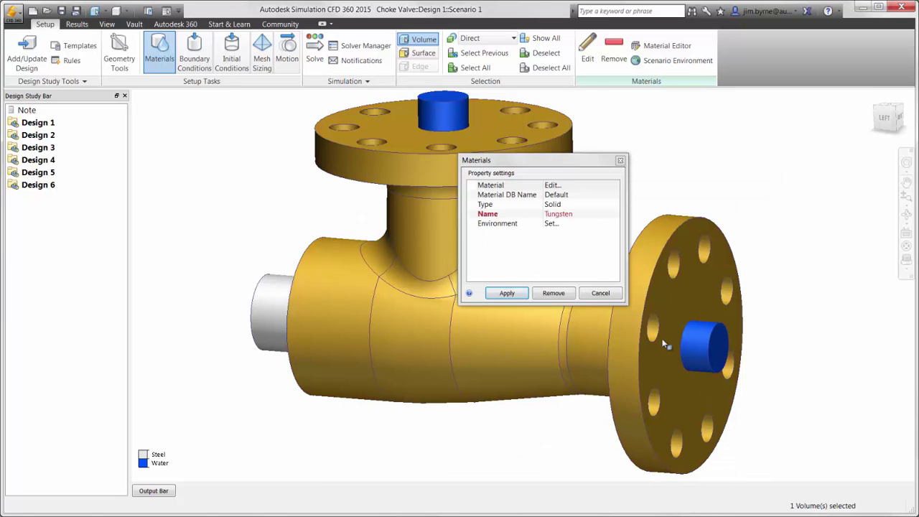
left_click(603, 293)
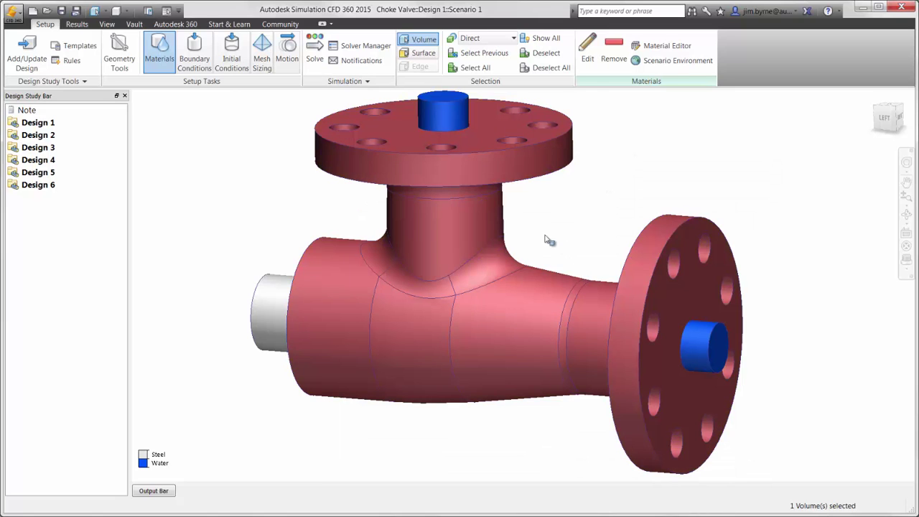
Hide the steel valve body, check the fluid volume's Water material, then clear the selection
middle_click(488, 216, "ctrl")
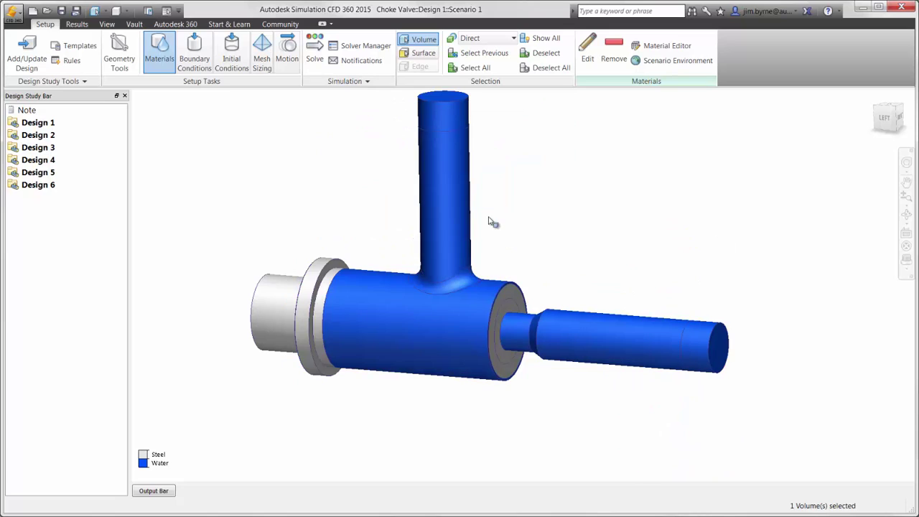
left_click(452, 197)
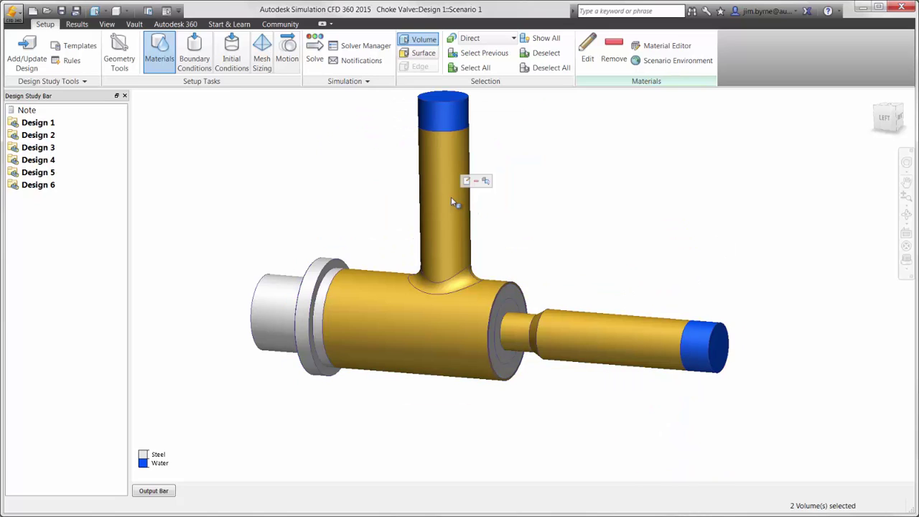
left_click(466, 181)
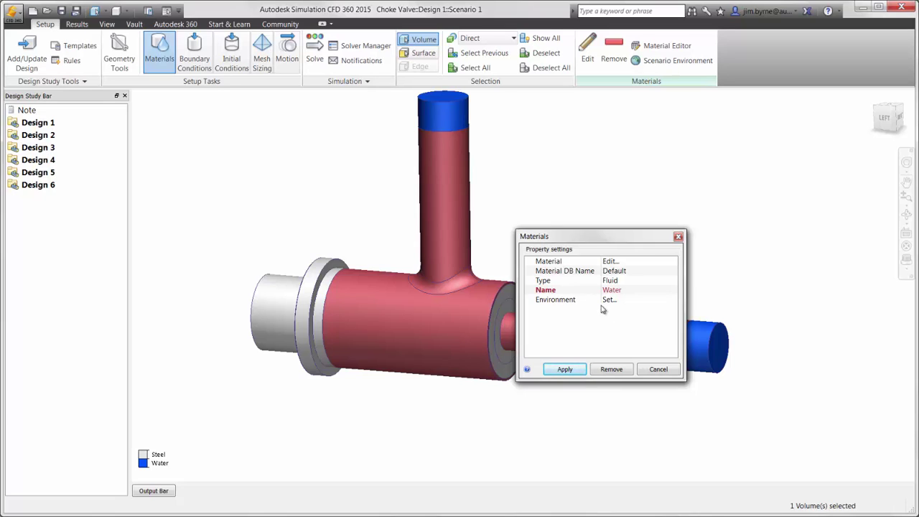
left_click(654, 370)
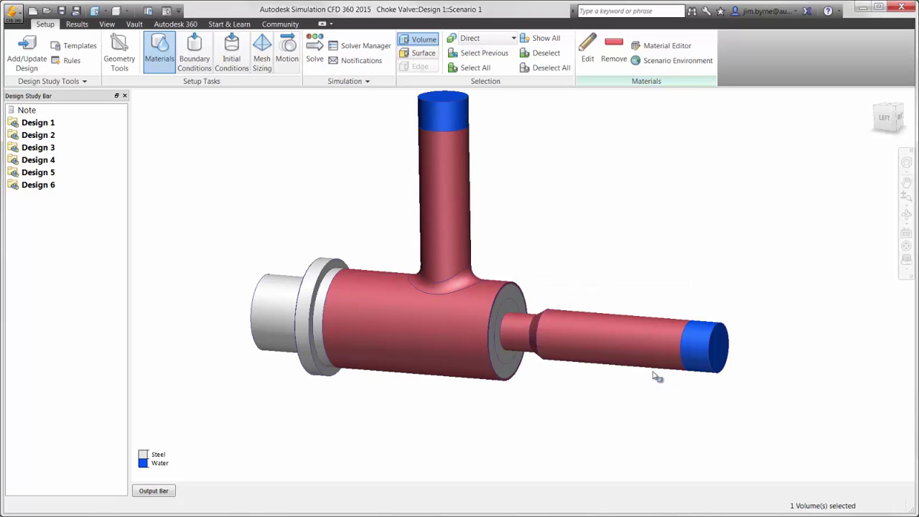
left_click(542, 75)
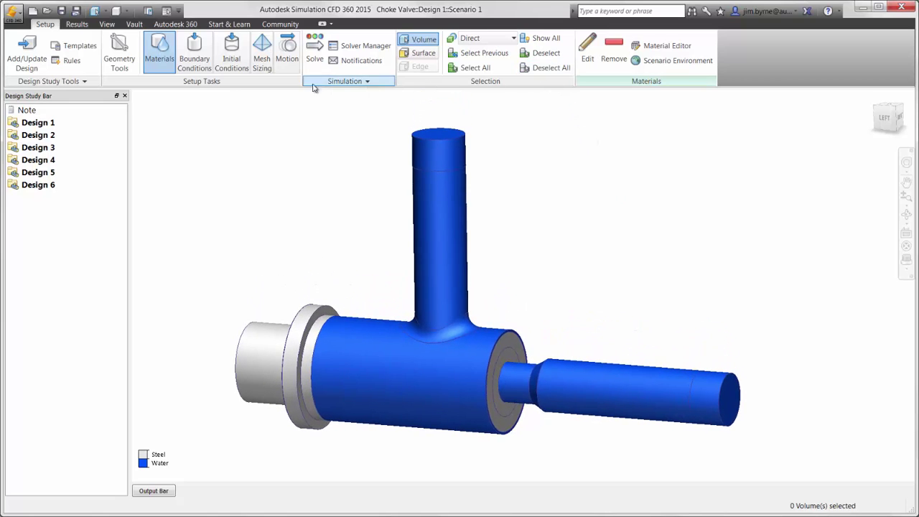
left_click(197, 65)
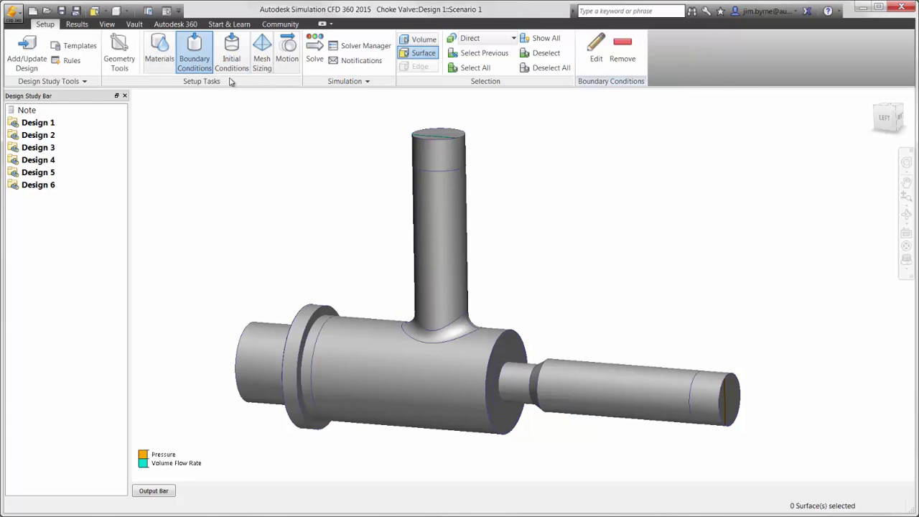
left_click(424, 135)
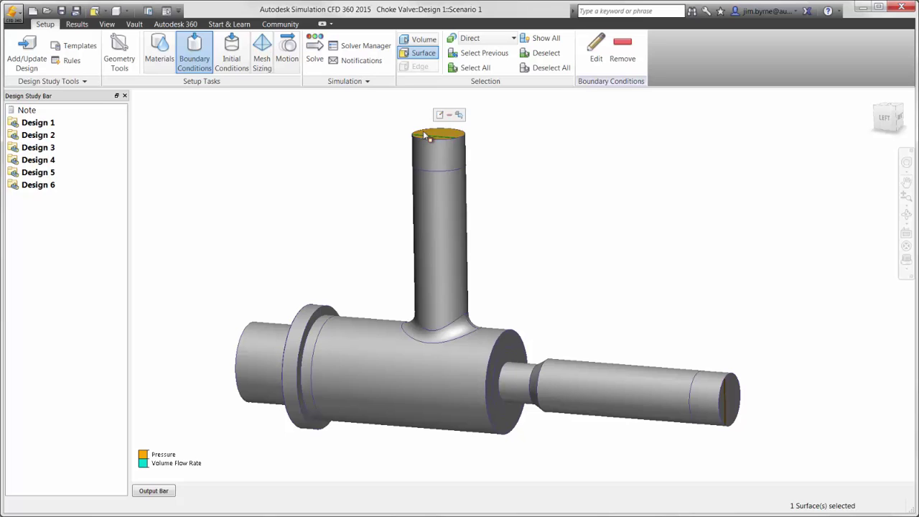
left_click(441, 114)
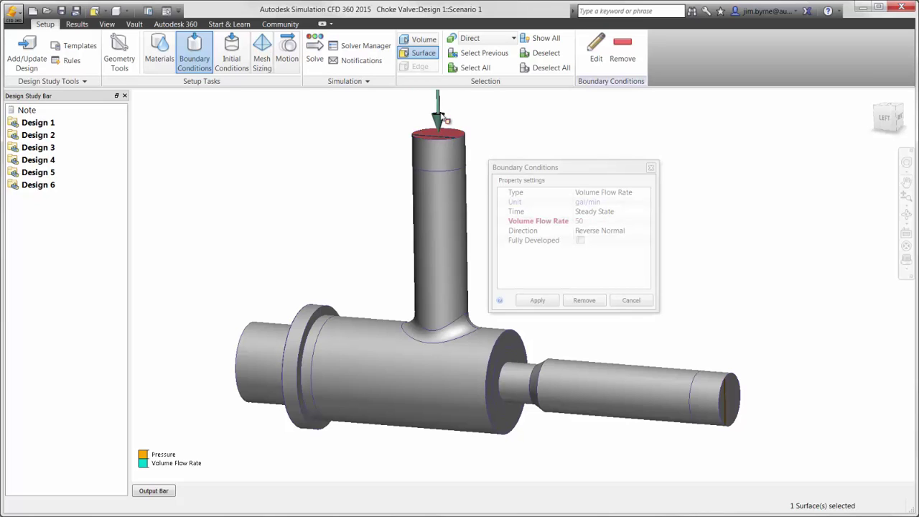
left_click(643, 194)
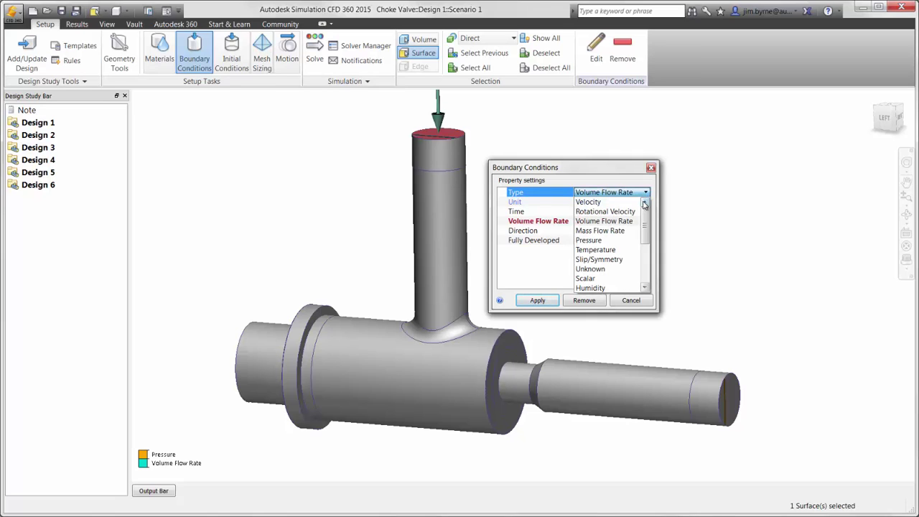
left_click_drag(645, 220, 646, 265)
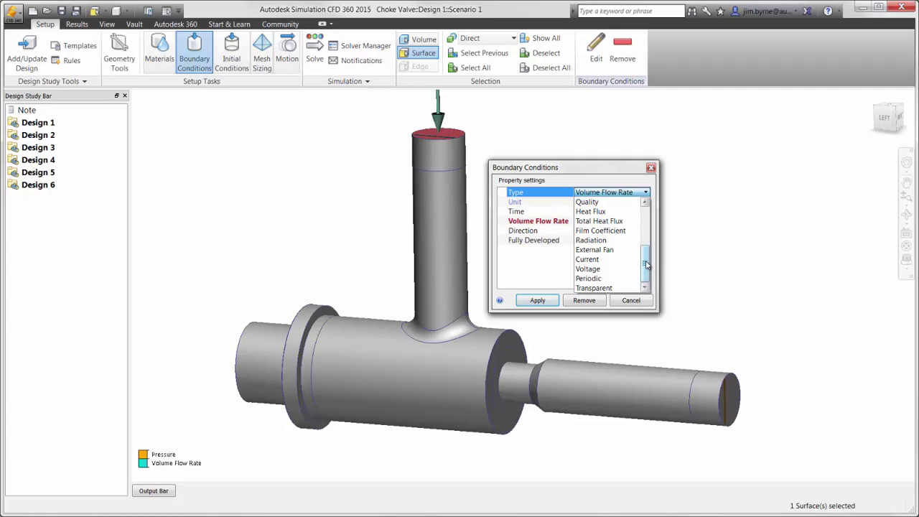
left_click_drag(646, 264, 645, 215)
left_click(638, 204)
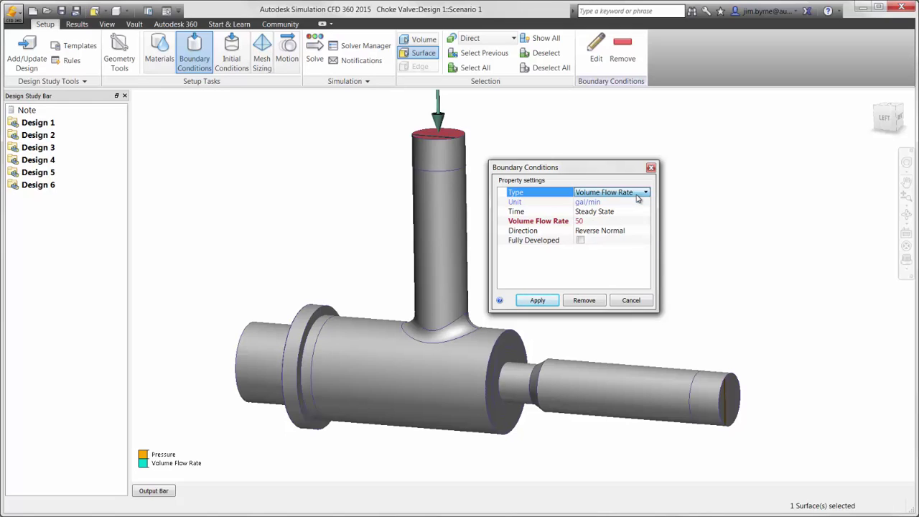
left_click(611, 221)
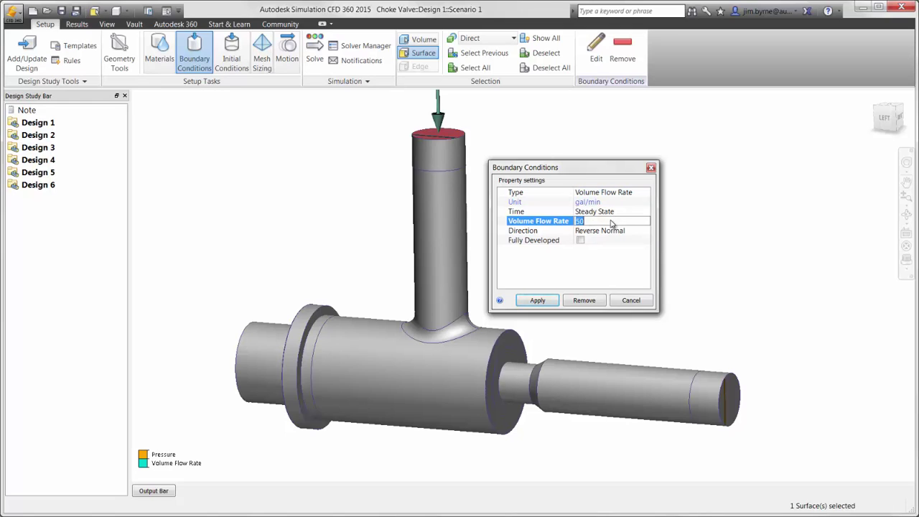
left_click(631, 300)
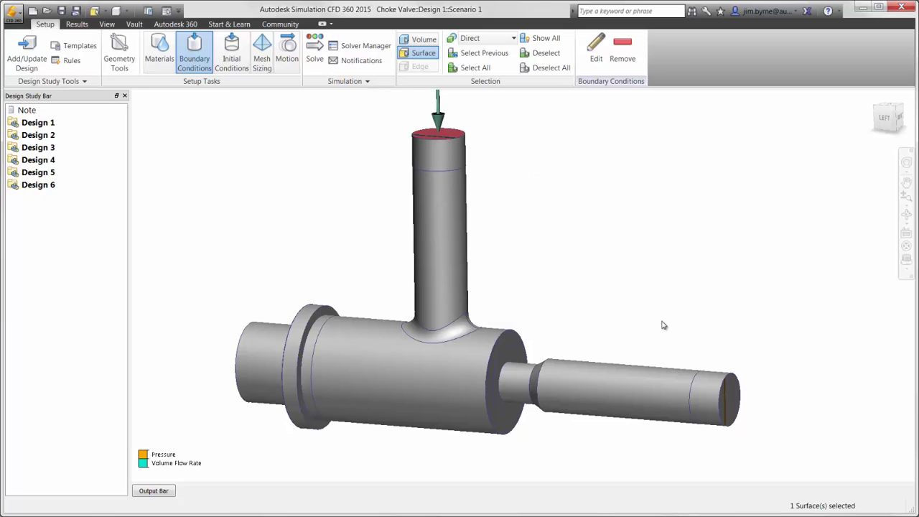
left_click(720, 382)
left_click(747, 383)
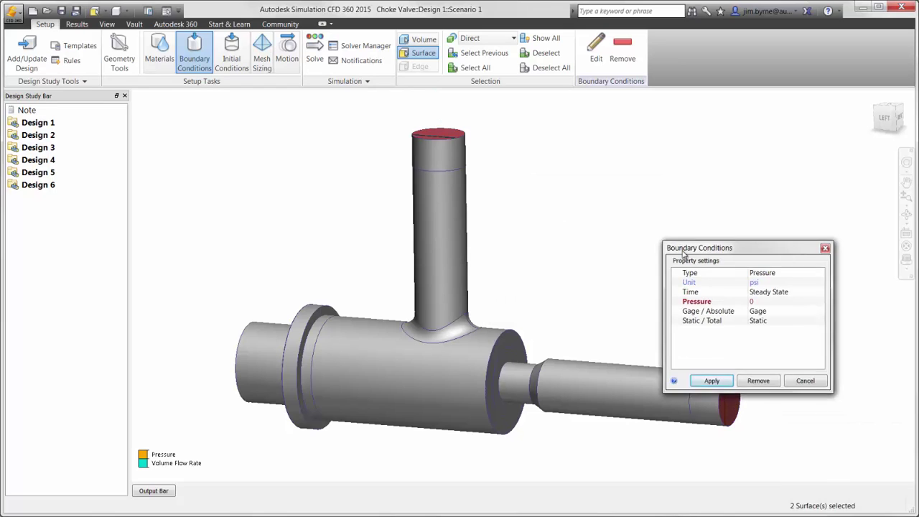
left_click_drag(681, 251, 656, 204)
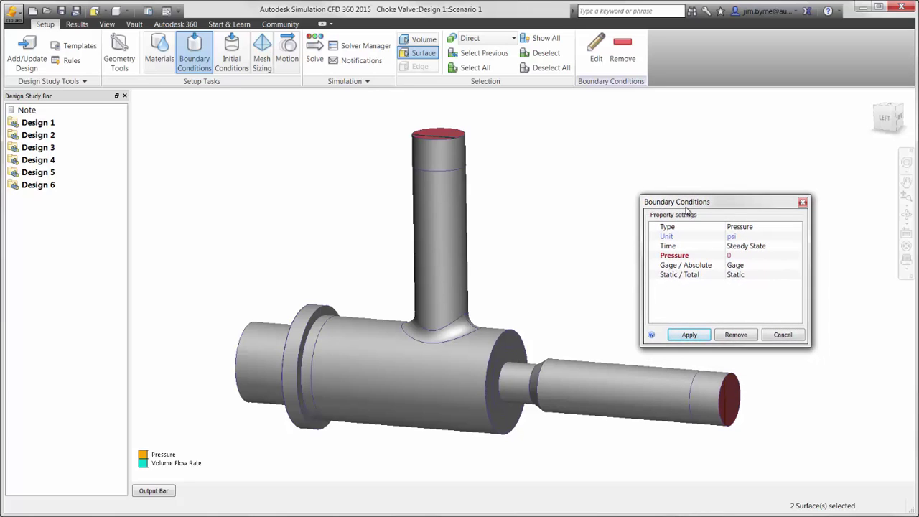
left_click(802, 203)
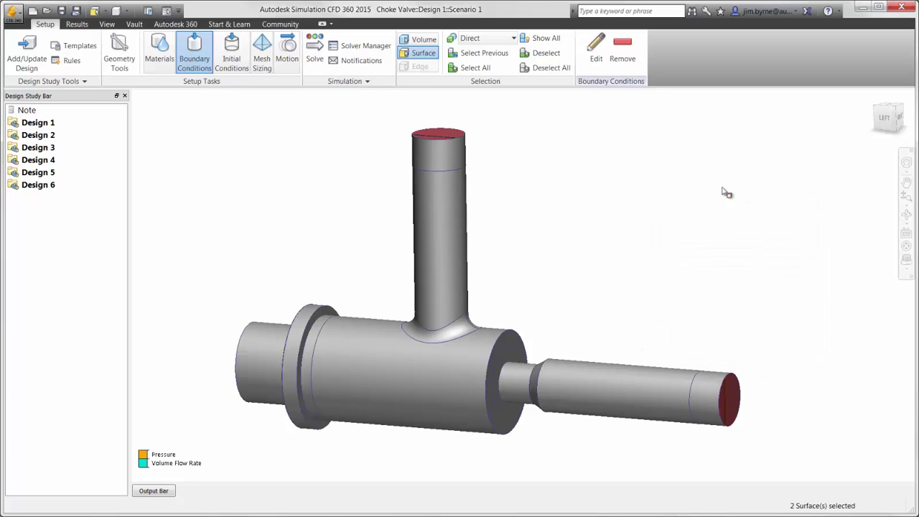
Display the automatic mesh sizing with seeding points along the valve edges
left_click(262, 53)
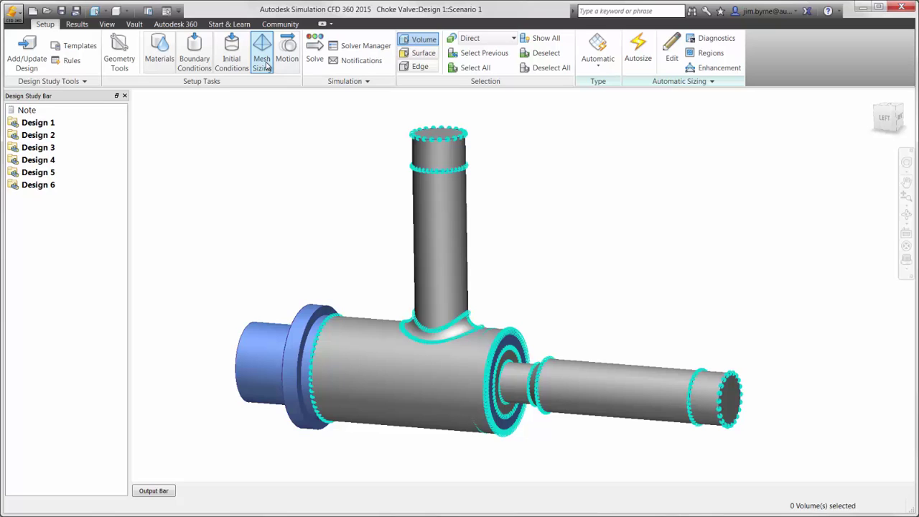
left_click(314, 53)
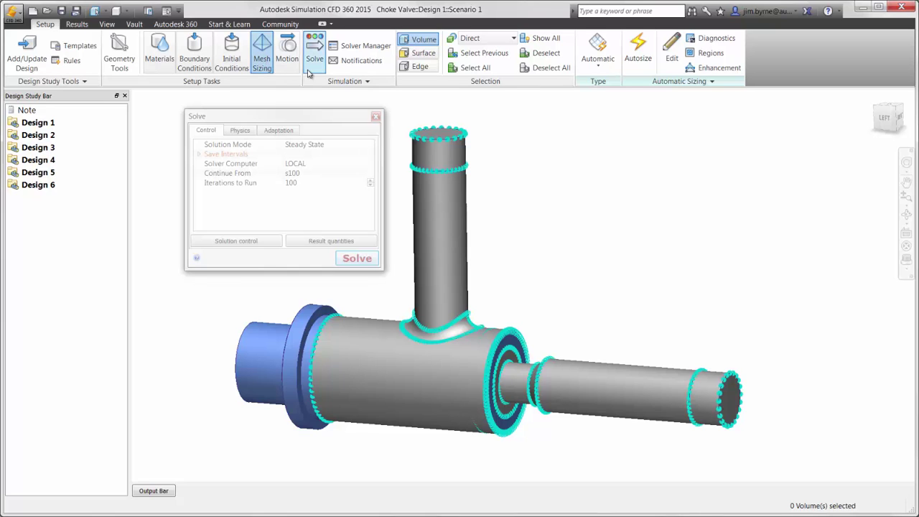
left_click(340, 146)
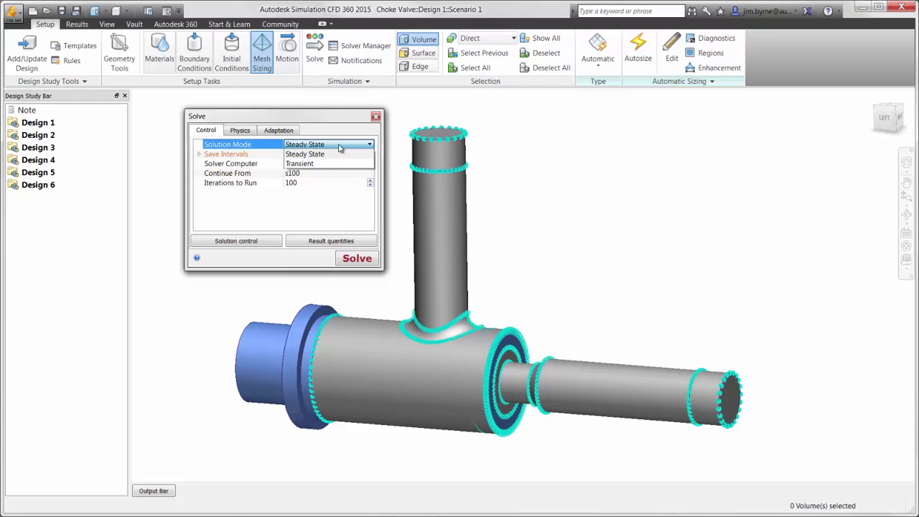
left_click(340, 148)
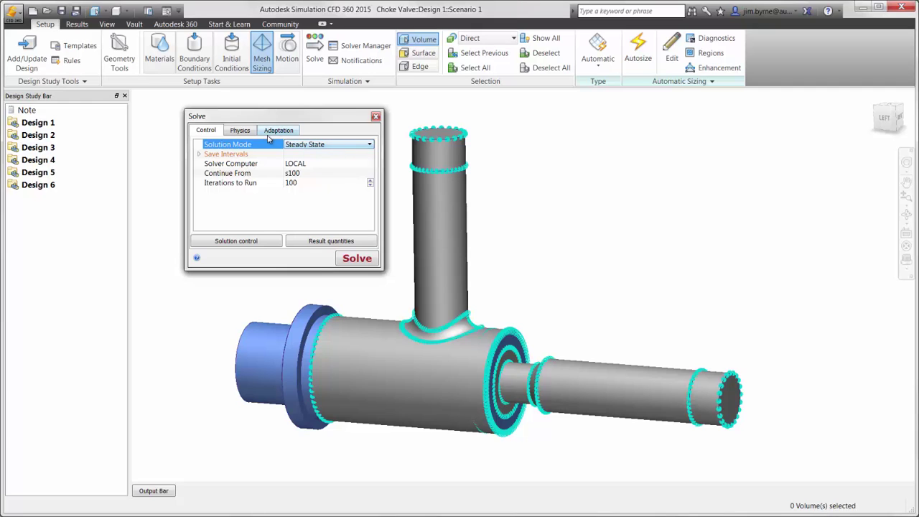
left_click(244, 131)
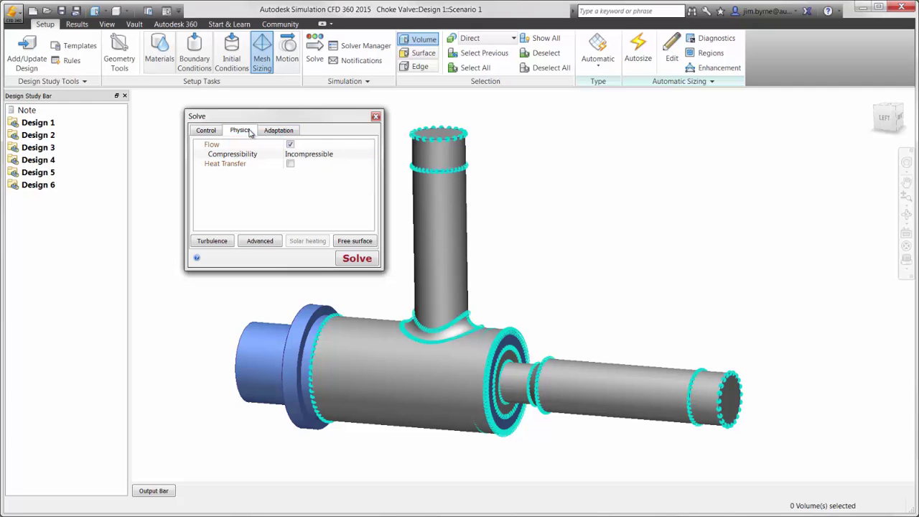
left_click(290, 164)
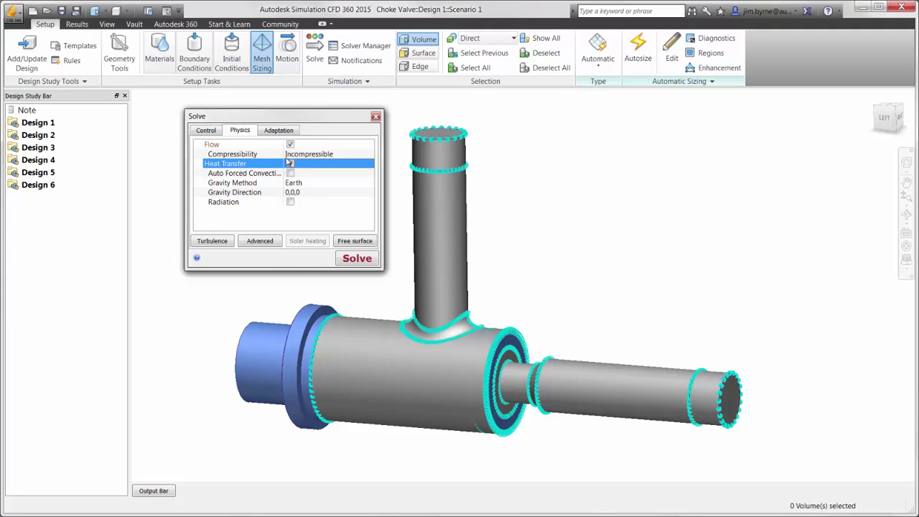
left_click(289, 163)
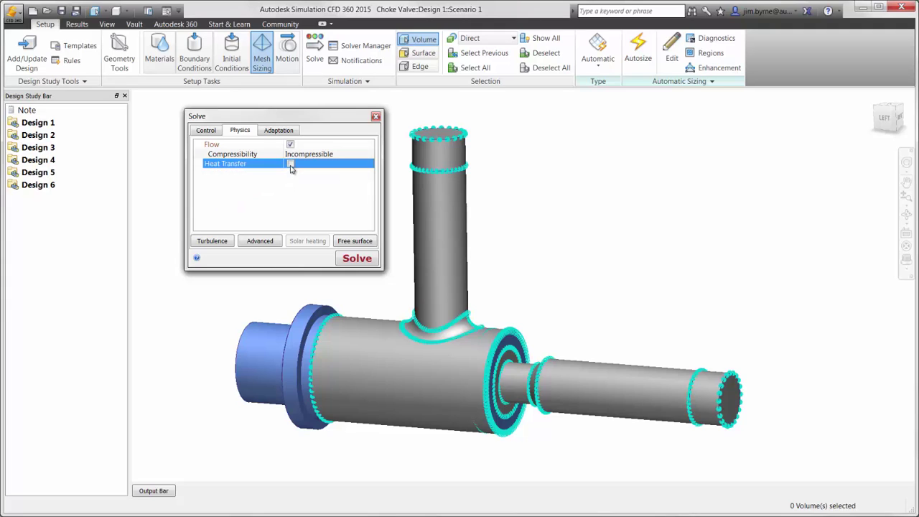
left_click(261, 244)
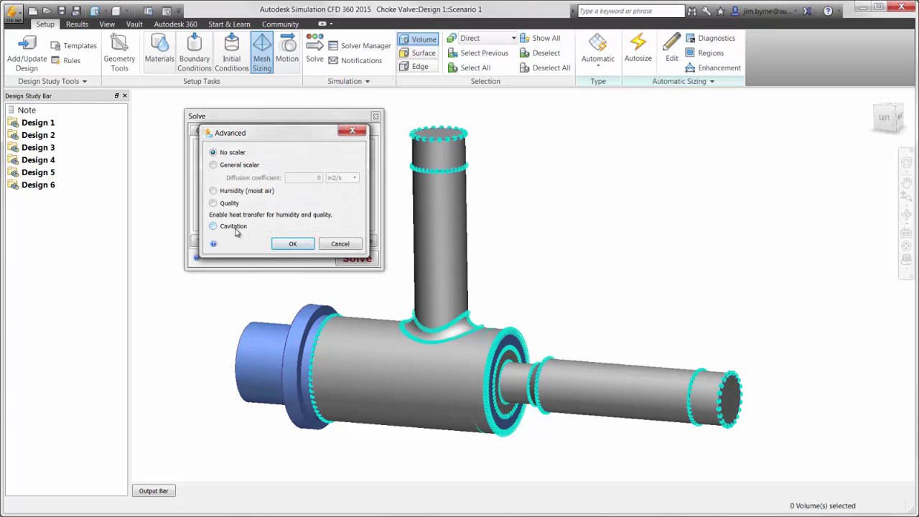
left_click(236, 229)
left_click(330, 245)
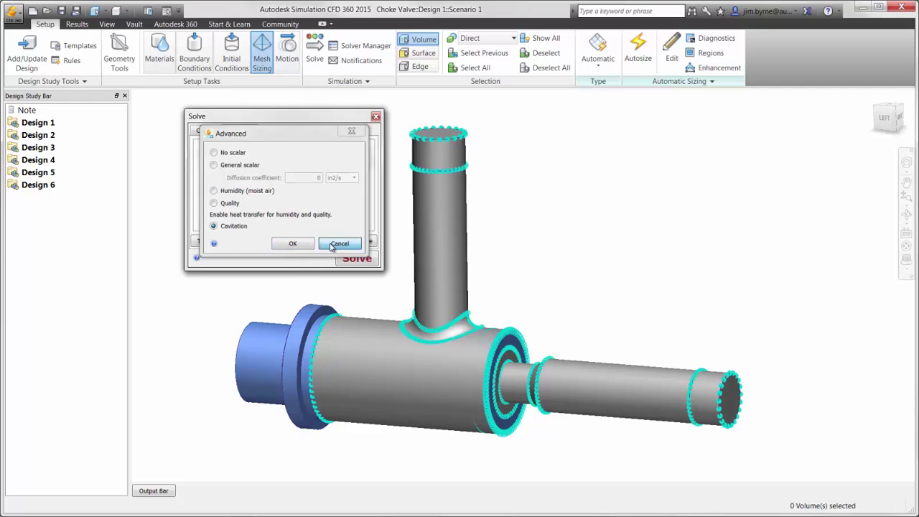
left_click(375, 115)
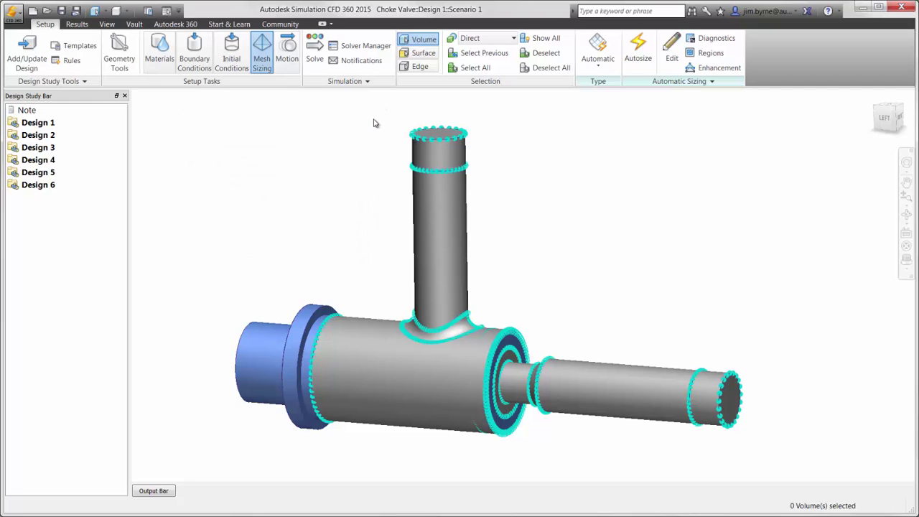
left_click(354, 47)
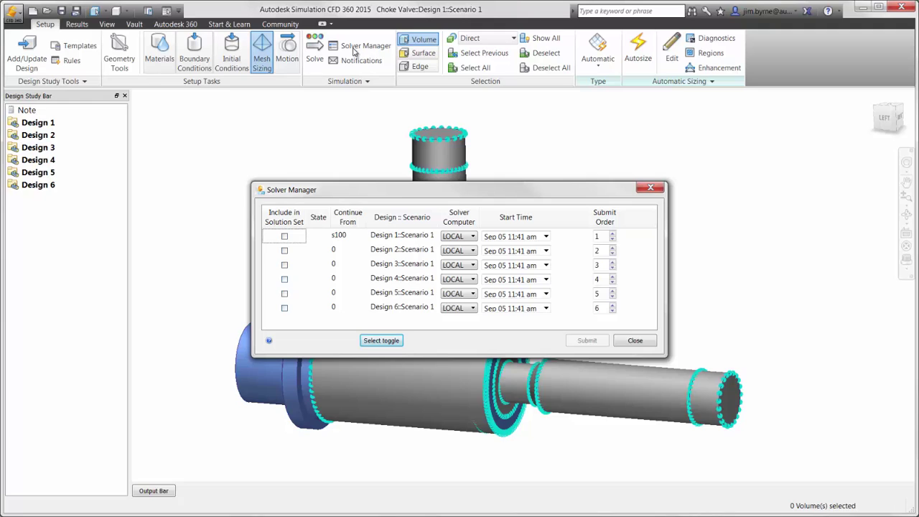
left_click(450, 238)
left_click(450, 246)
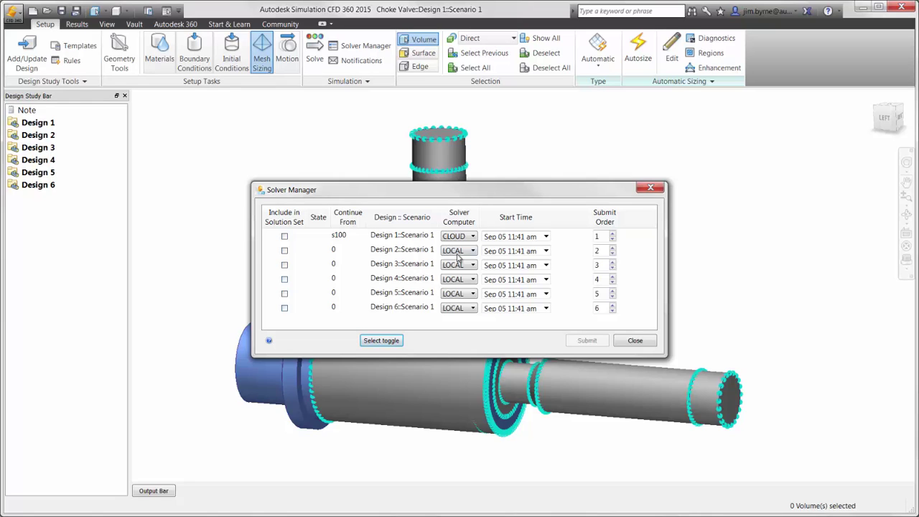
left_click(625, 344)
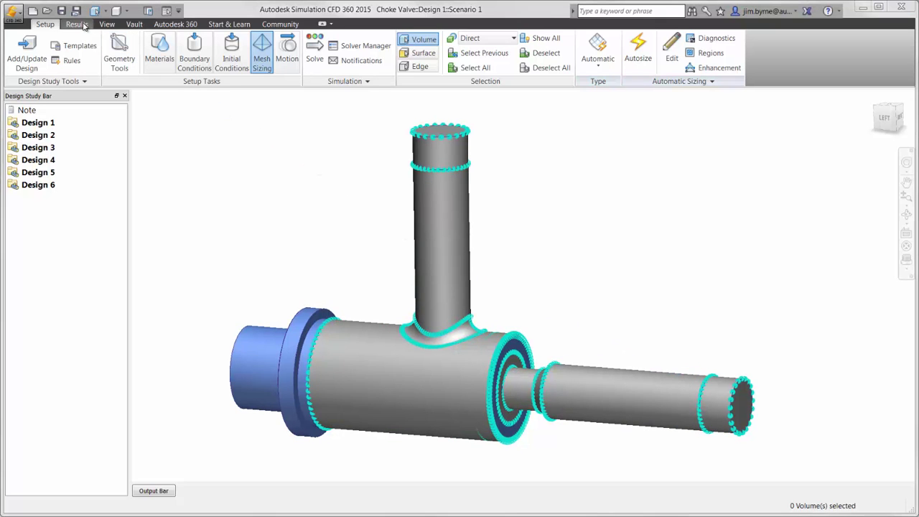
Show Design 1's static pressure results with the valve parts rendered transparent
left_click(77, 25)
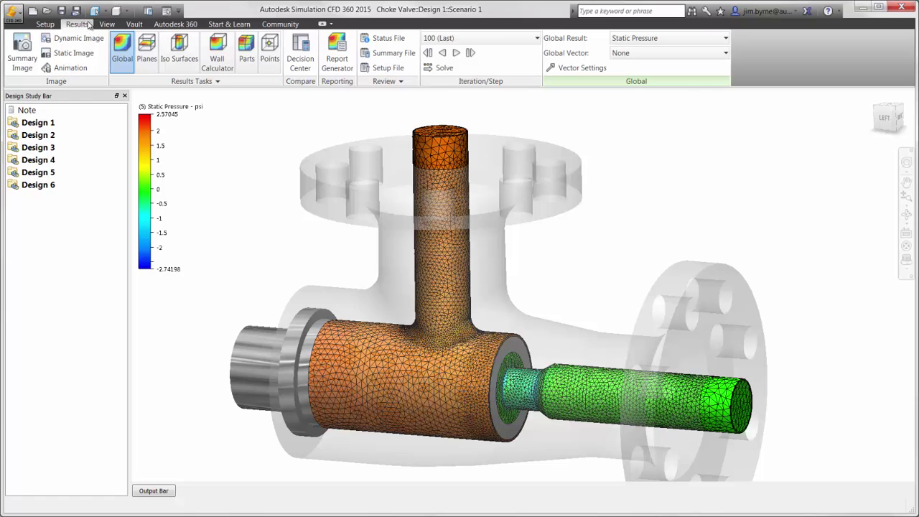
left_click(122, 56)
left_click(142, 70)
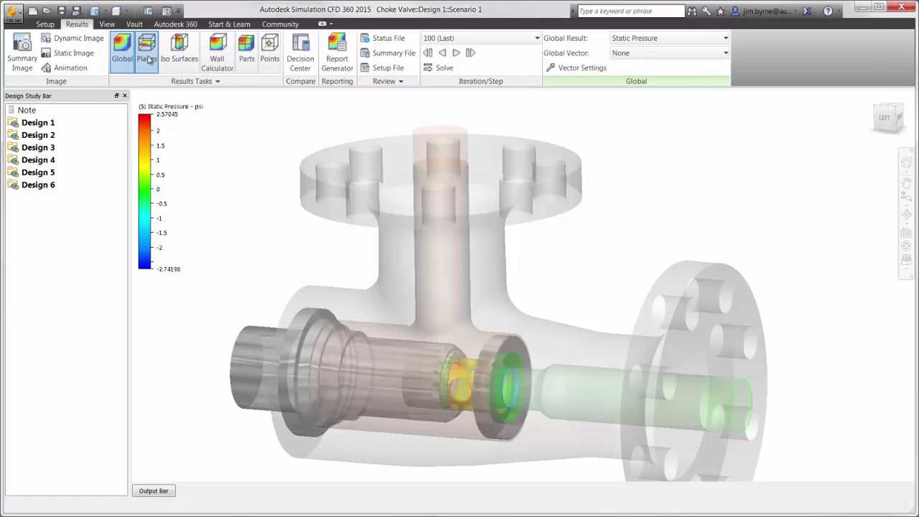
Seed particle traces on an 8-point circular grid spread across the valve inlet
left_click(147, 54)
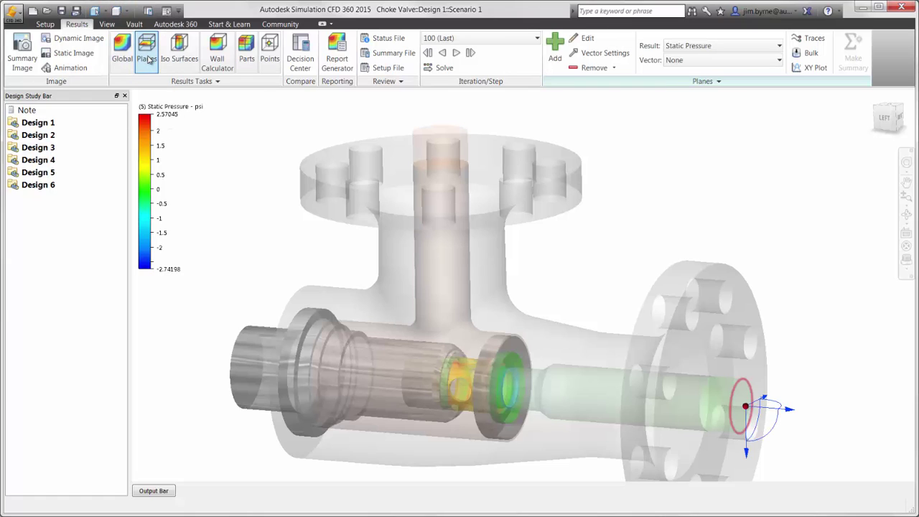
left_click(810, 38)
left_click(165, 120)
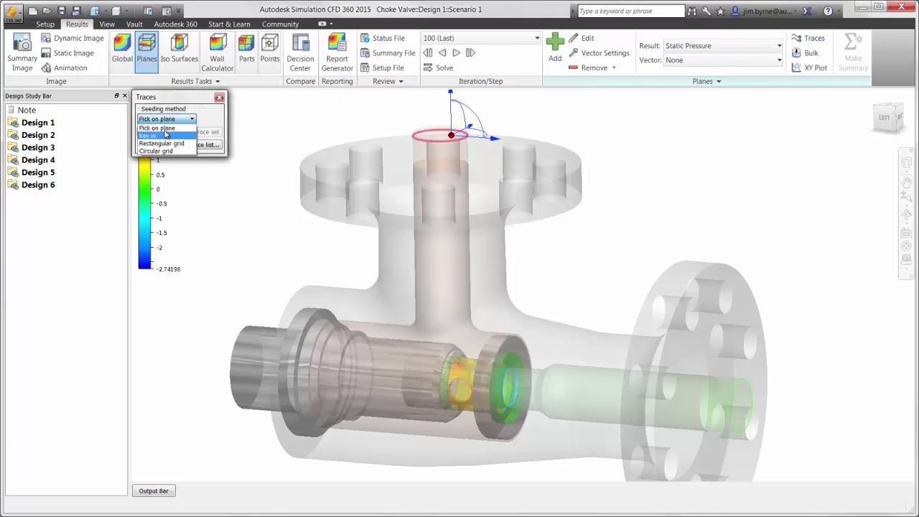
left_click(164, 142)
left_click(245, 147)
left_click(245, 147)
left_click(246, 148)
left_click(245, 147)
left_click(245, 147)
left_click(154, 166)
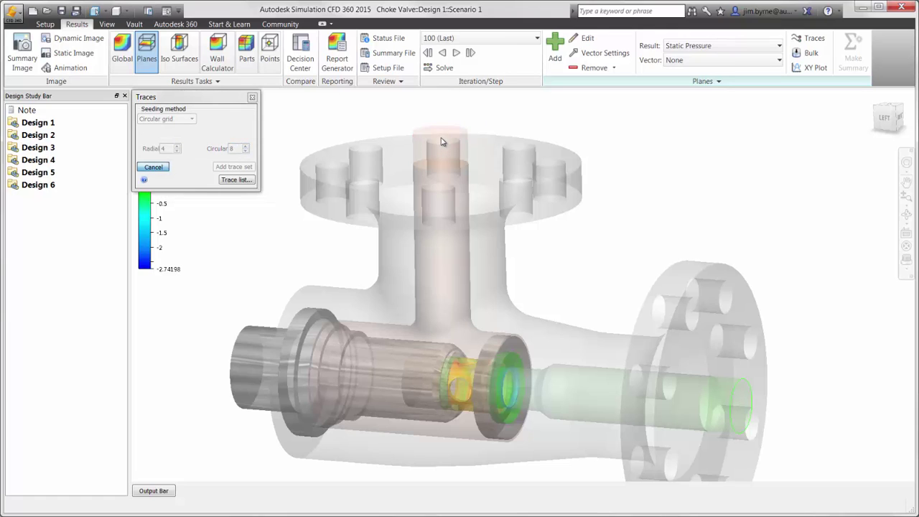
left_click_drag(441, 139, 454, 137)
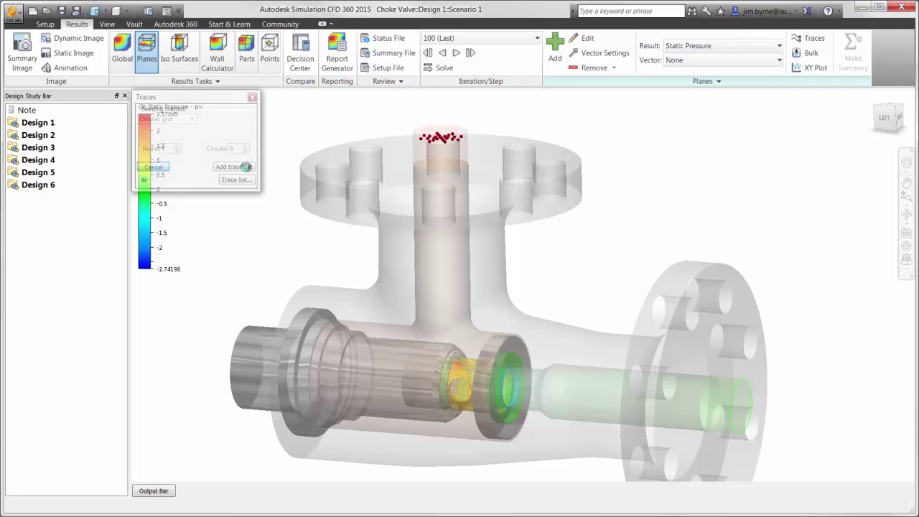
left_click(245, 167)
Set the trace set's appearance to Comets and start the trace animation
left_click(215, 146)
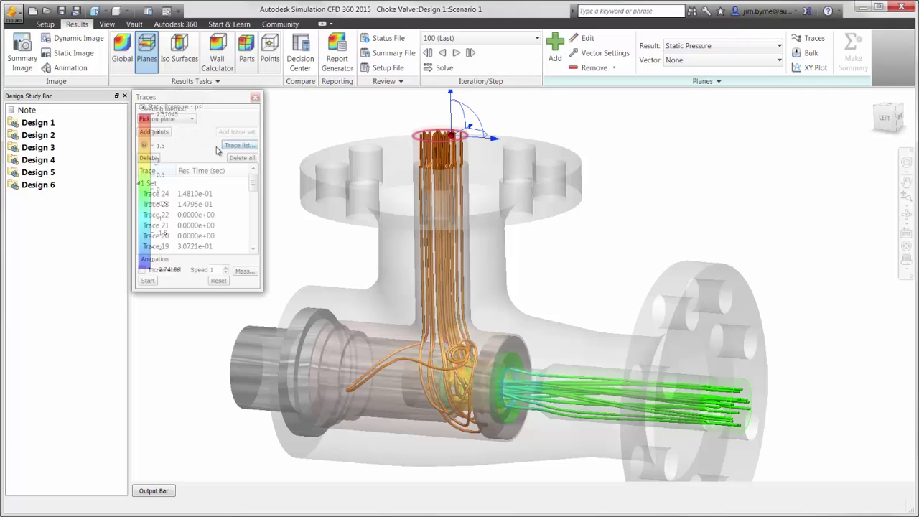
left_click(181, 184)
right_click(182, 184)
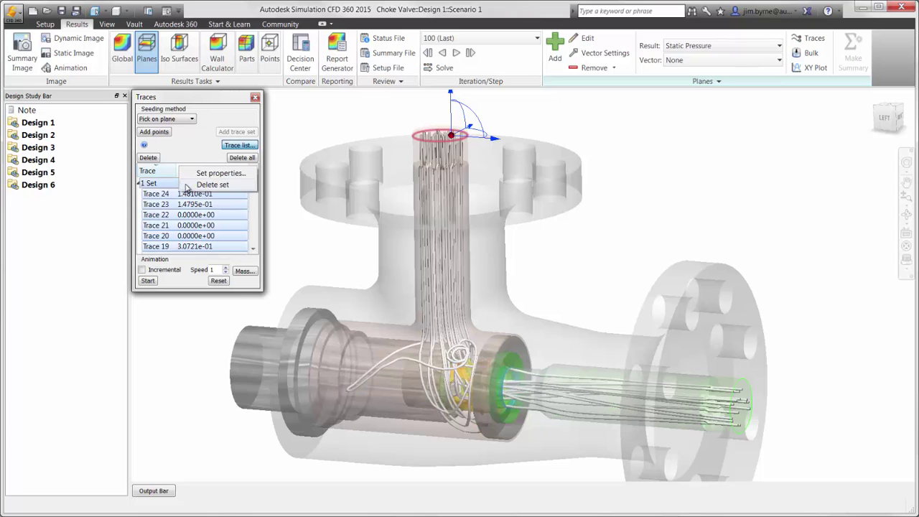
left_click(212, 180)
left_click(350, 186)
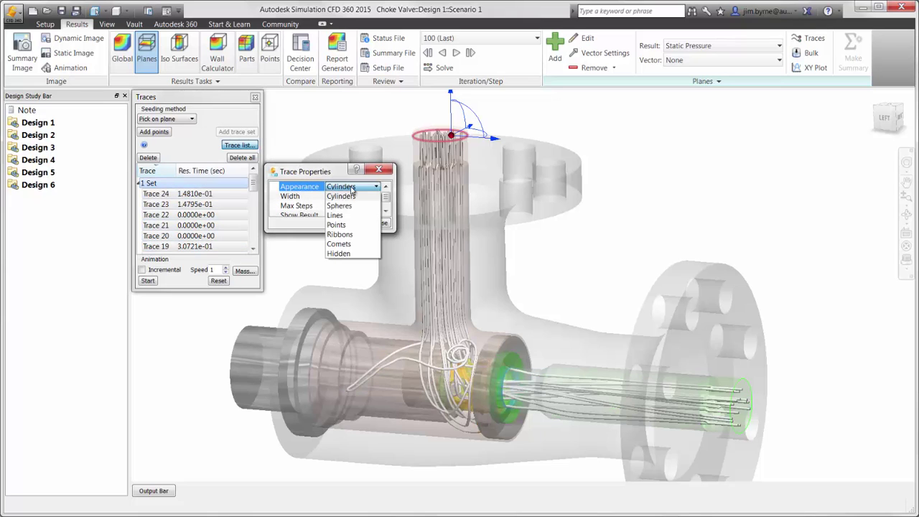
left_click(352, 246)
left_click(380, 222)
left_click(254, 97)
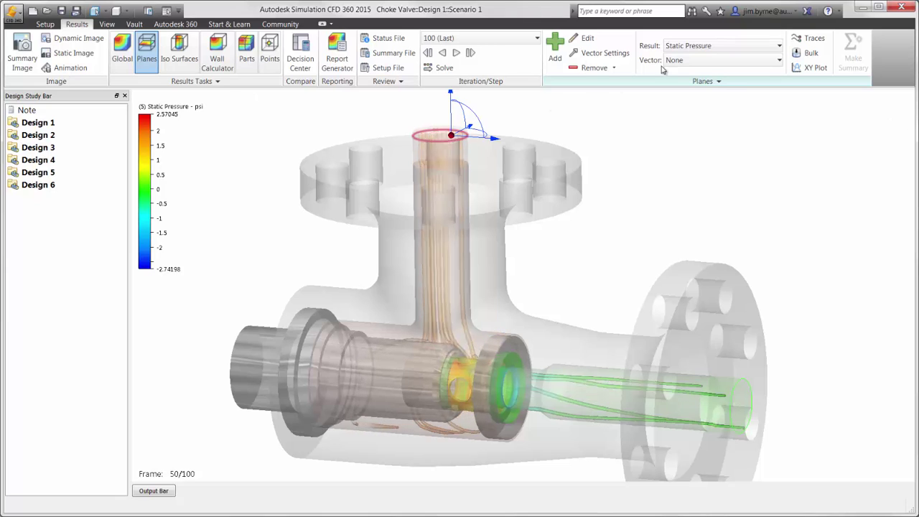
Enable mass for the trace particles, then close the Traces panel to clear the traces
left_click(809, 38)
left_click(244, 271)
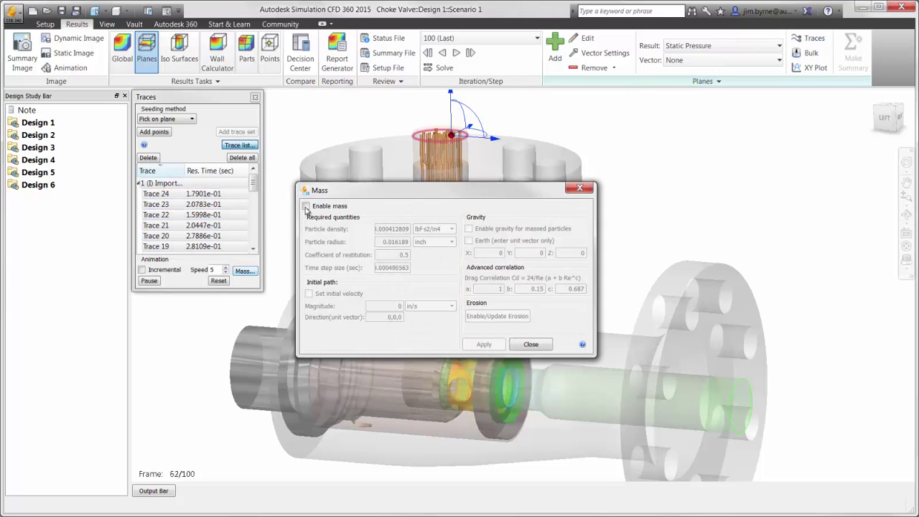
left_click(306, 205)
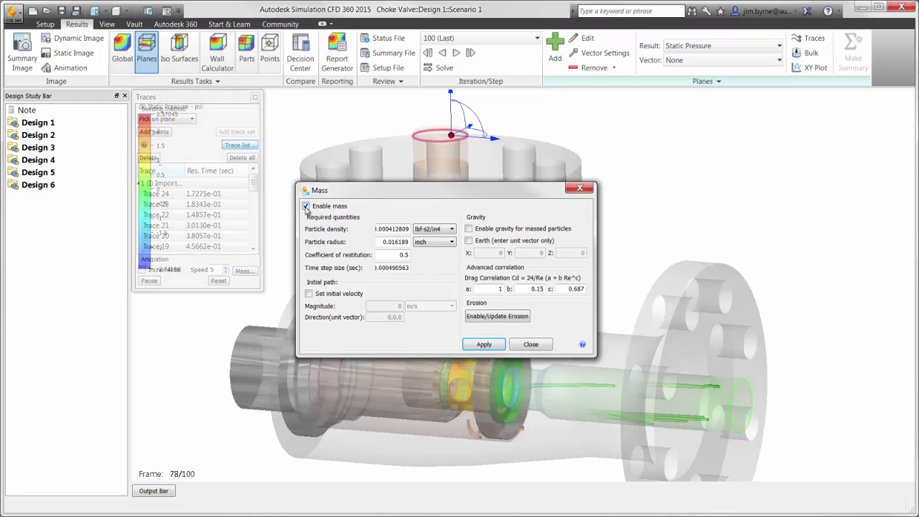
left_click(530, 346)
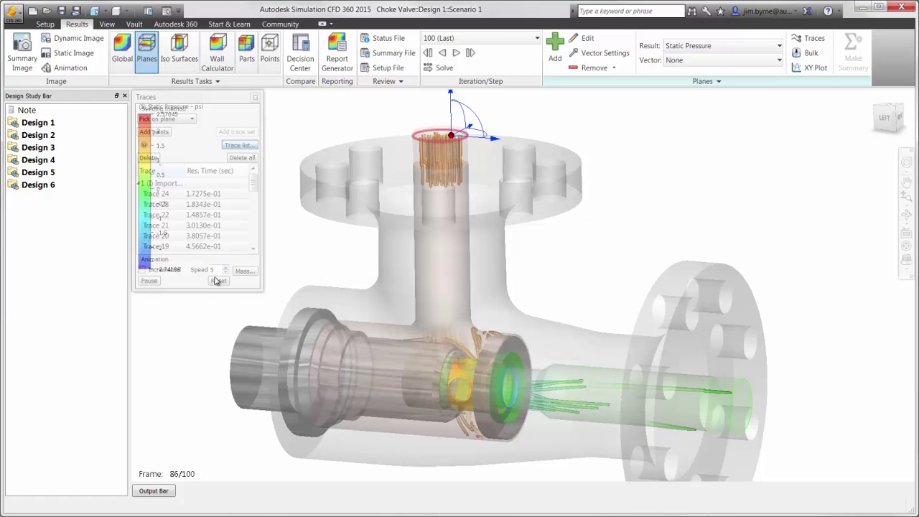
left_click(255, 97)
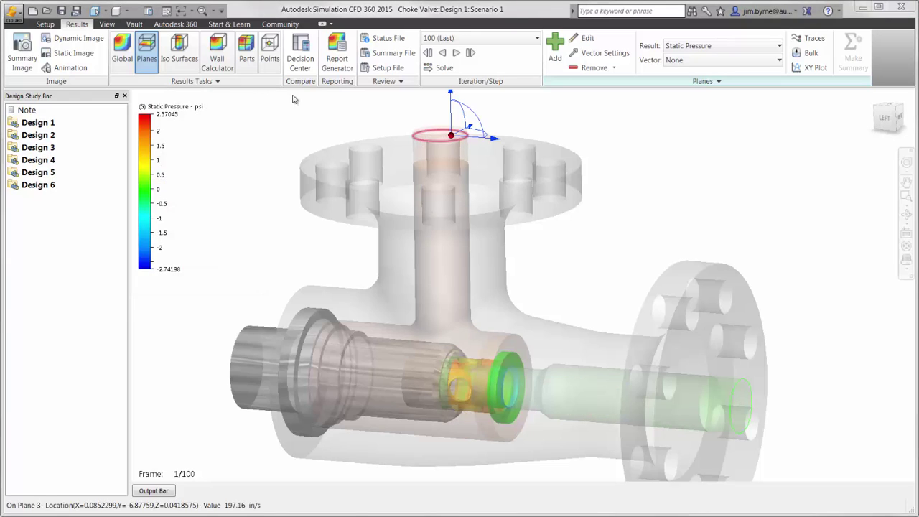
Add a section plane rotated lengthwise through the valve, coloured by Velocity Magnitude
left_click(553, 51)
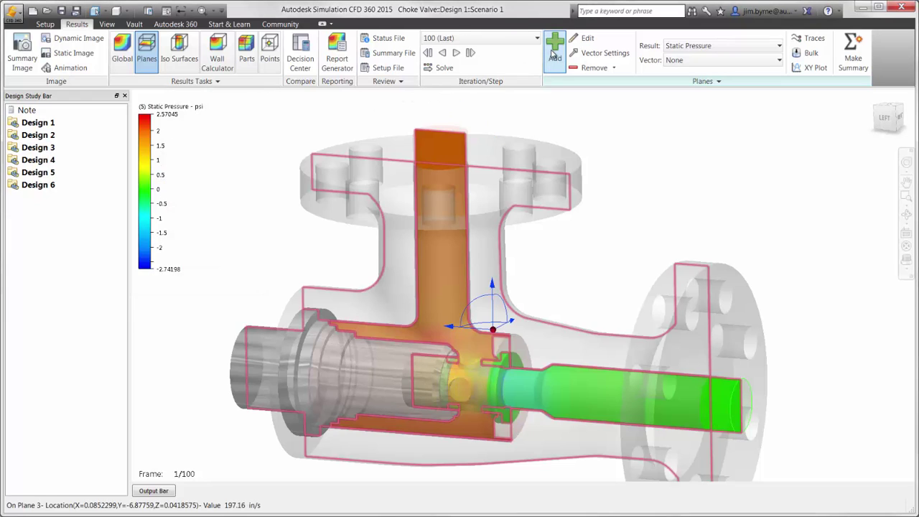
mouse_move(504, 326)
left_mouse_down()
mouse_move(480, 342)
mouse_move(501, 329)
left_mouse_up()
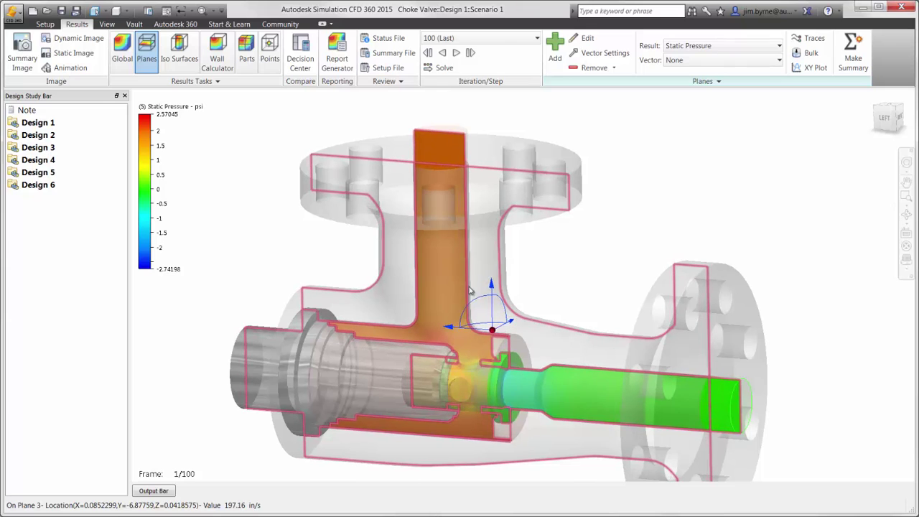
right_click(441, 265)
mouse_move(468, 274)
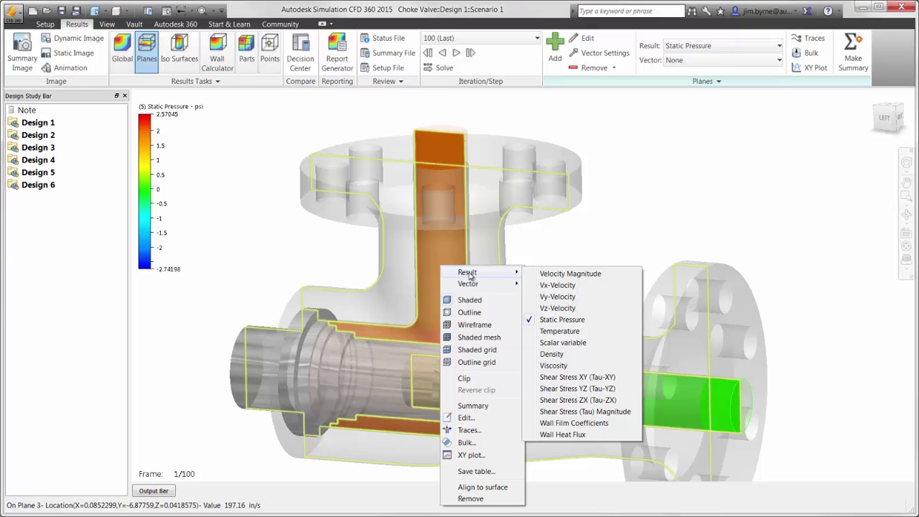
left_click(542, 275)
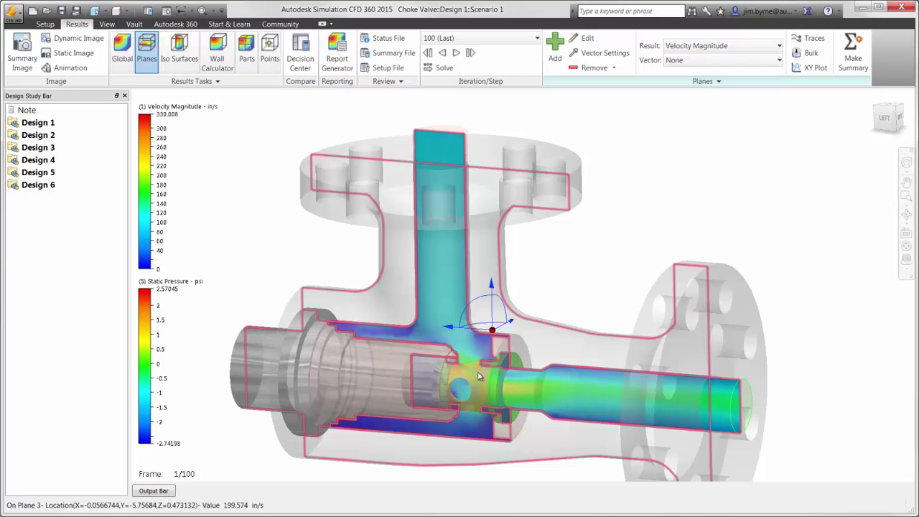
left_click(524, 388)
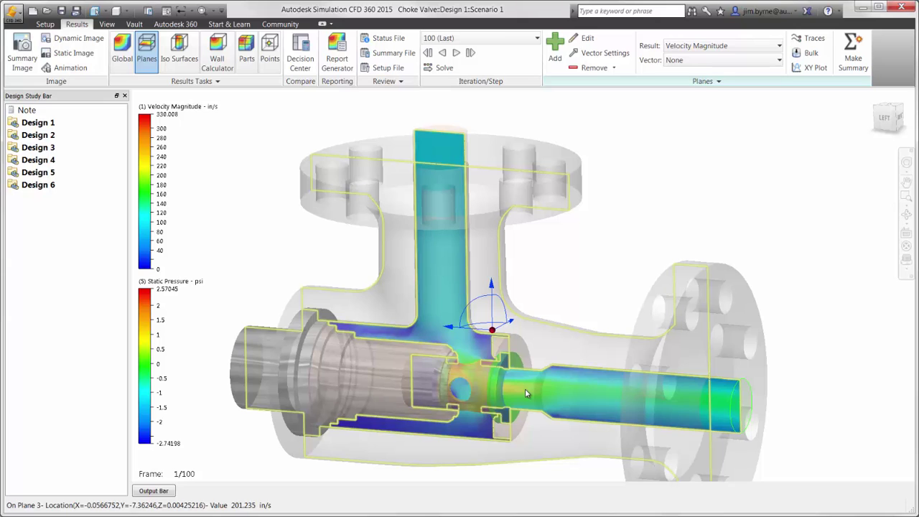
Plot Velocity Magnitude with summary along a line from the stem top to below the cage
left_click(808, 69)
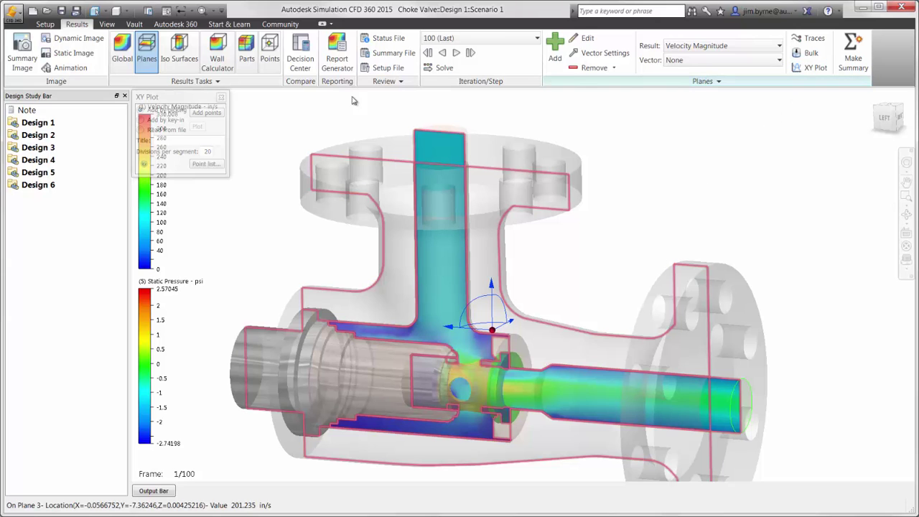
left_click(207, 113)
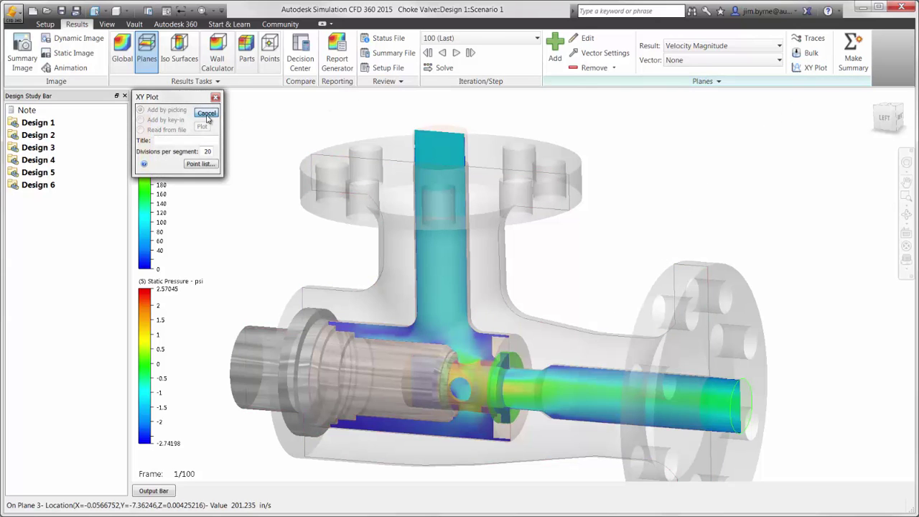
left_click(439, 147)
left_click(469, 357)
left_click(202, 126)
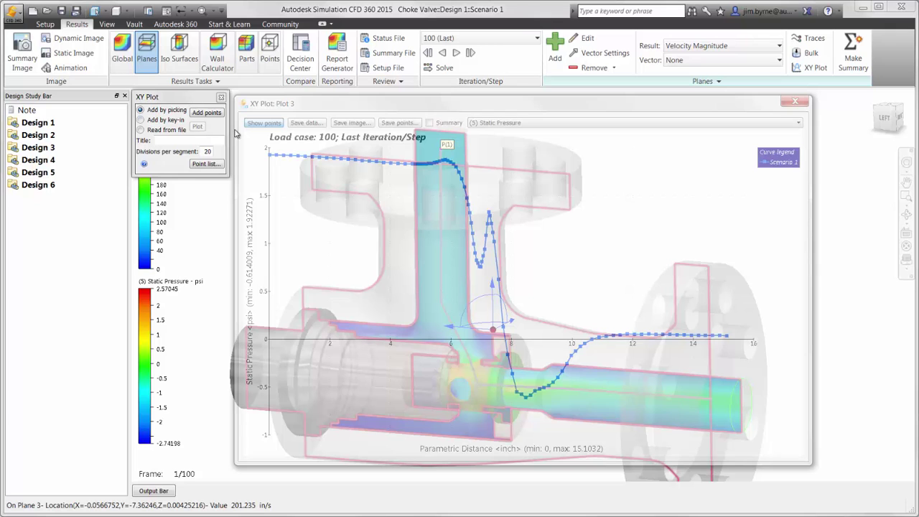
left_click(506, 124)
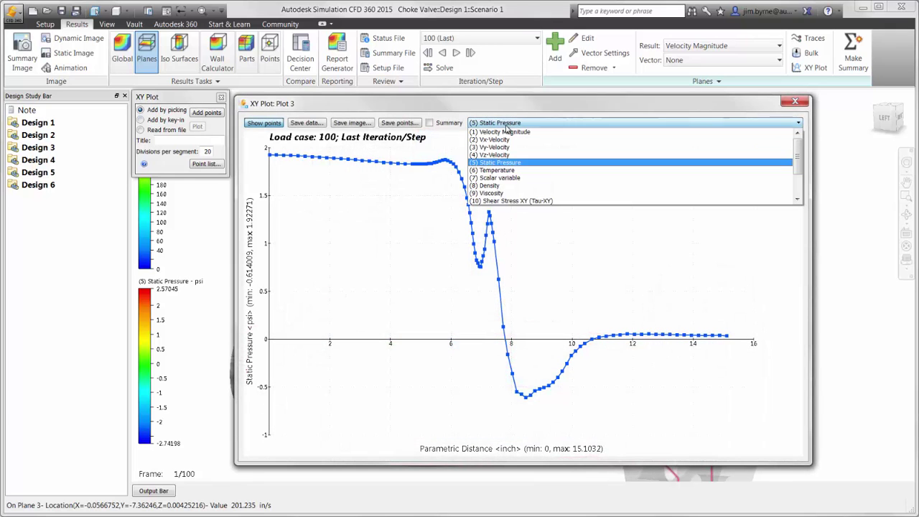
left_click(506, 132)
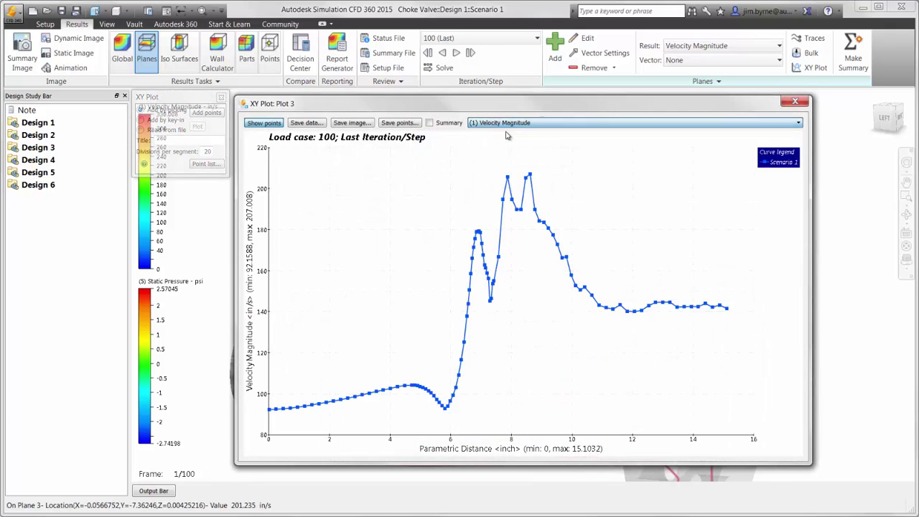
left_click(431, 124)
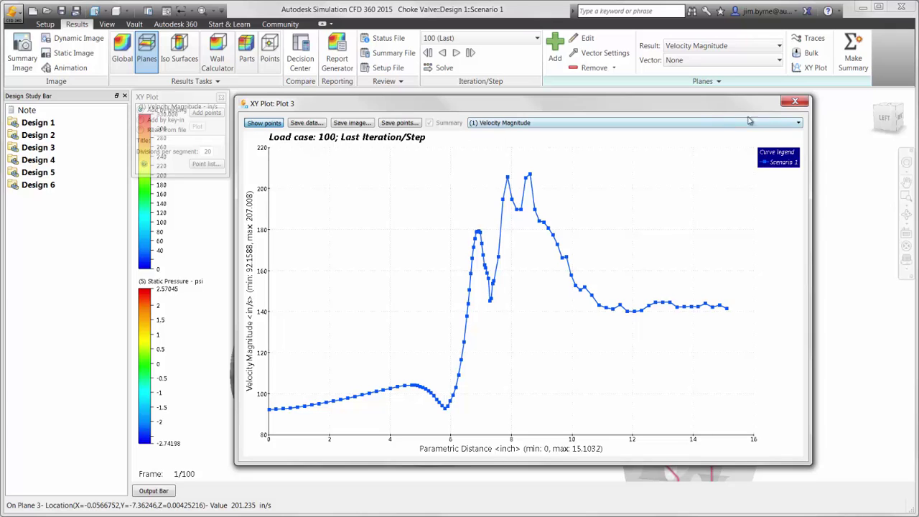
left_click(793, 102)
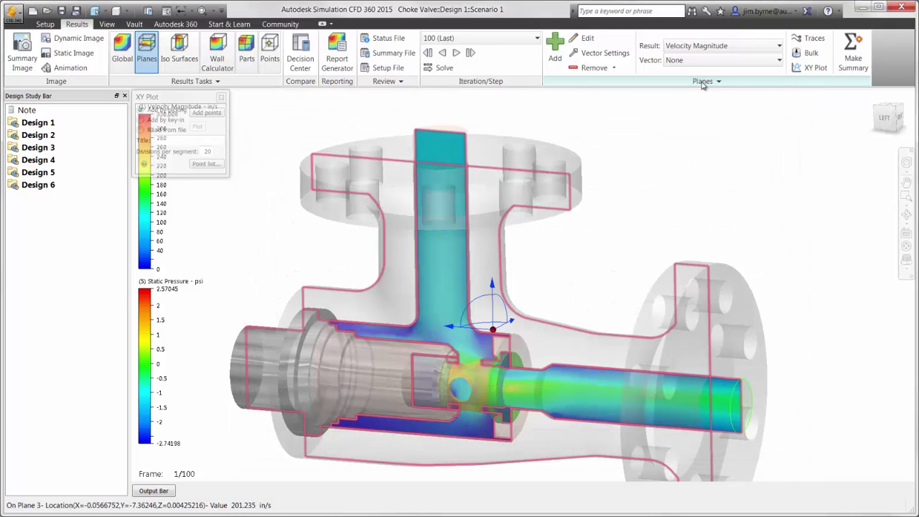
left_click(587, 38)
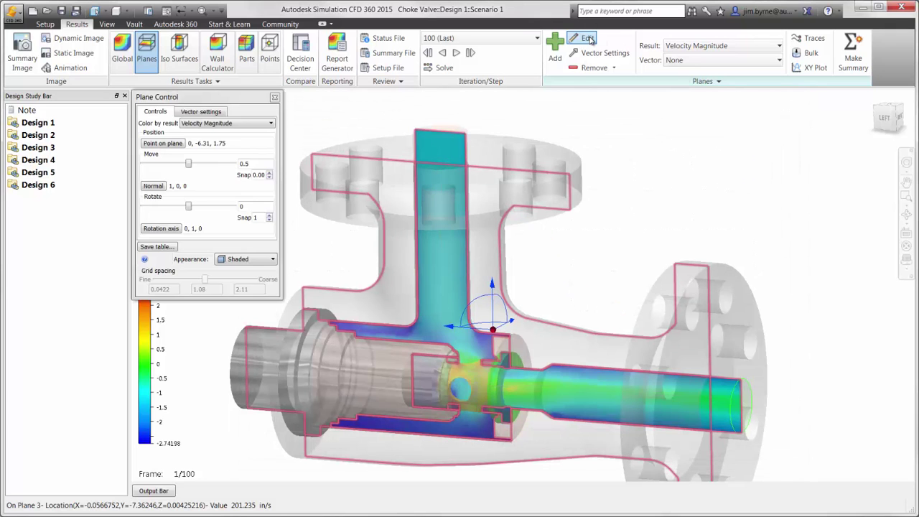
Show finely spaced Velocity Vector arrows on the plane, drawn as an outline
left_click(208, 112)
left_click(215, 122)
left_click(201, 138)
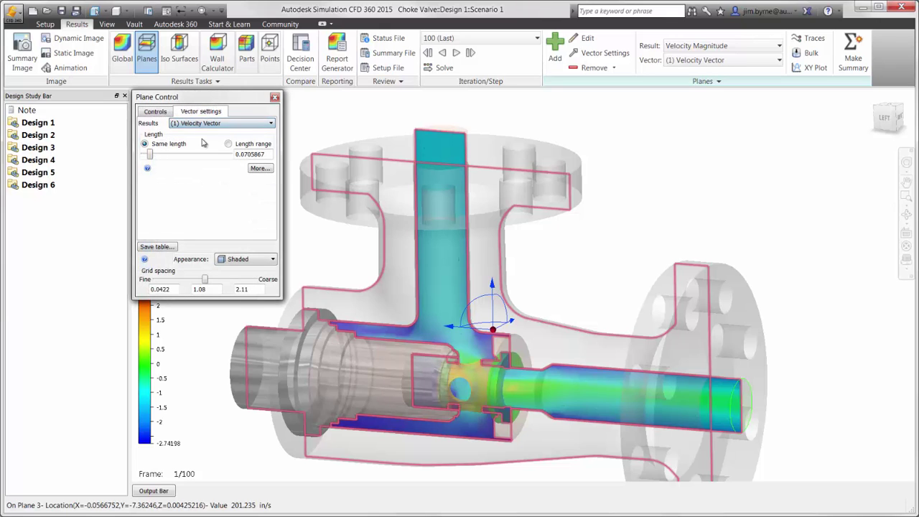
left_click(244, 259)
left_click(224, 278)
left_click_drag(206, 280, 156, 281)
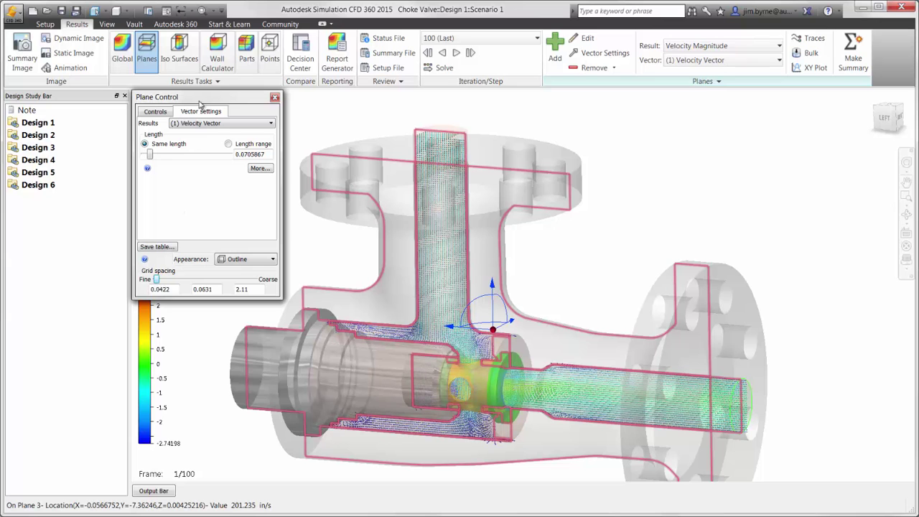
Zoom in on the cage to inspect the vectors, then remove the velocity plane
left_click(202, 10)
left_click_drag(520, 328, 403, 446)
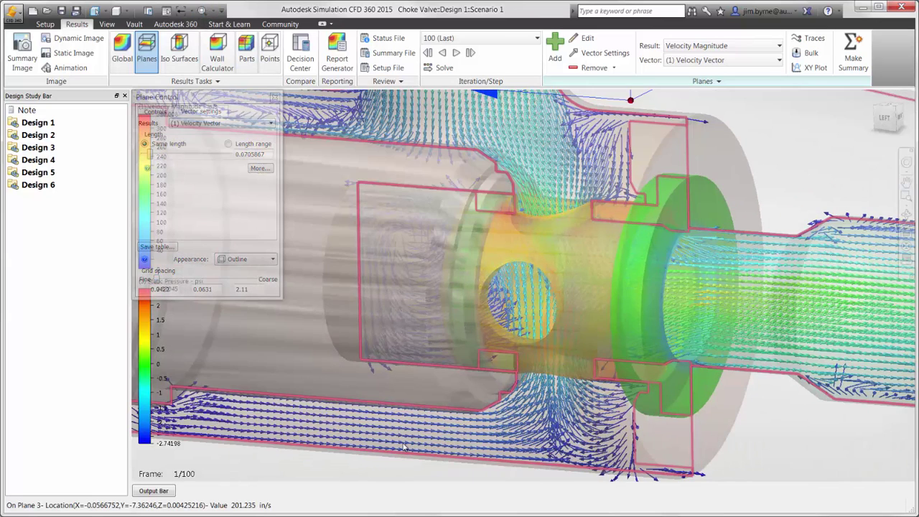
left_click(274, 96)
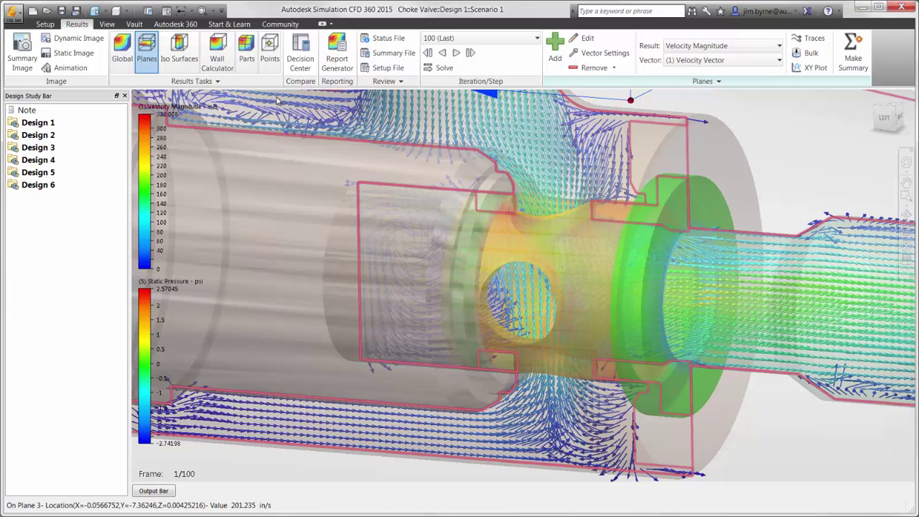
left_click(181, 11)
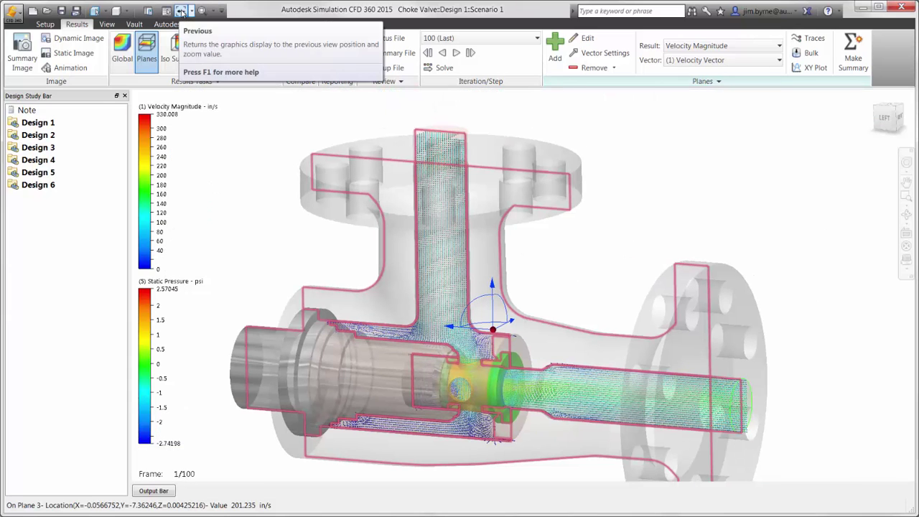
left_click(591, 67)
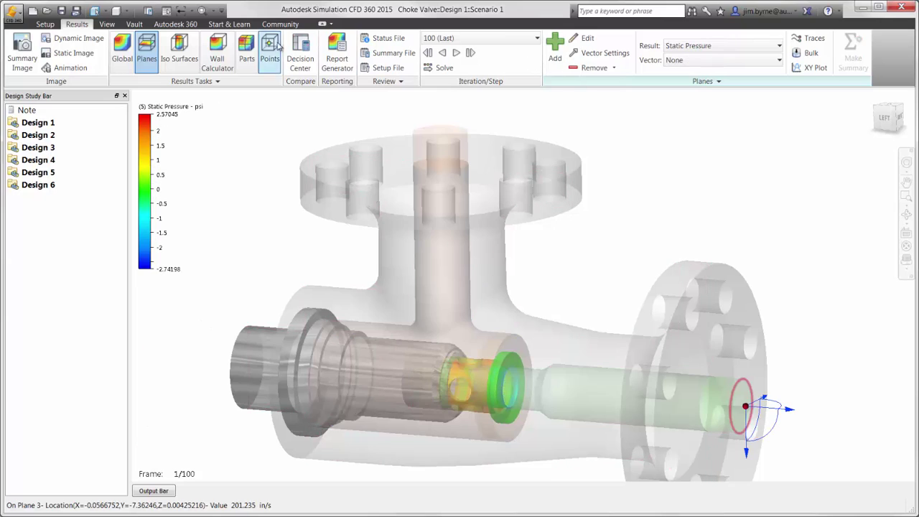
Add an iso surface to the valve model
left_click(179, 56)
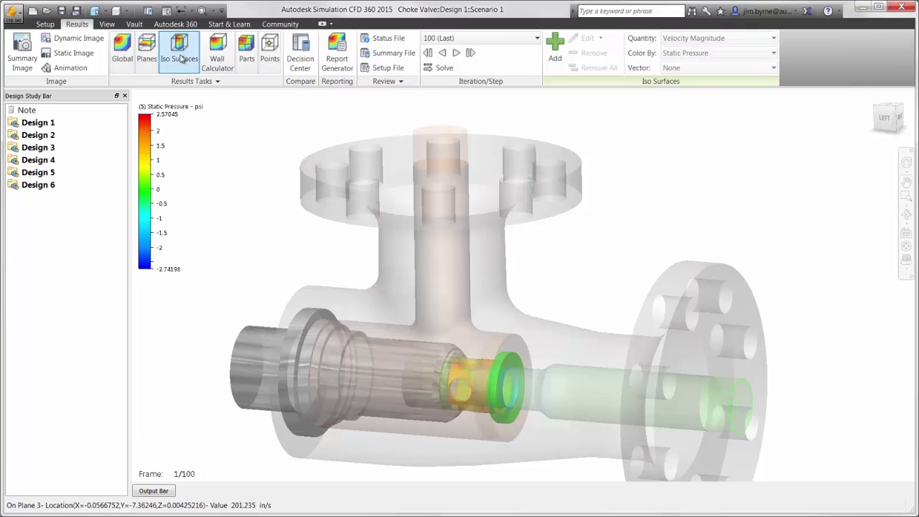
right_click(238, 112)
left_click(258, 136)
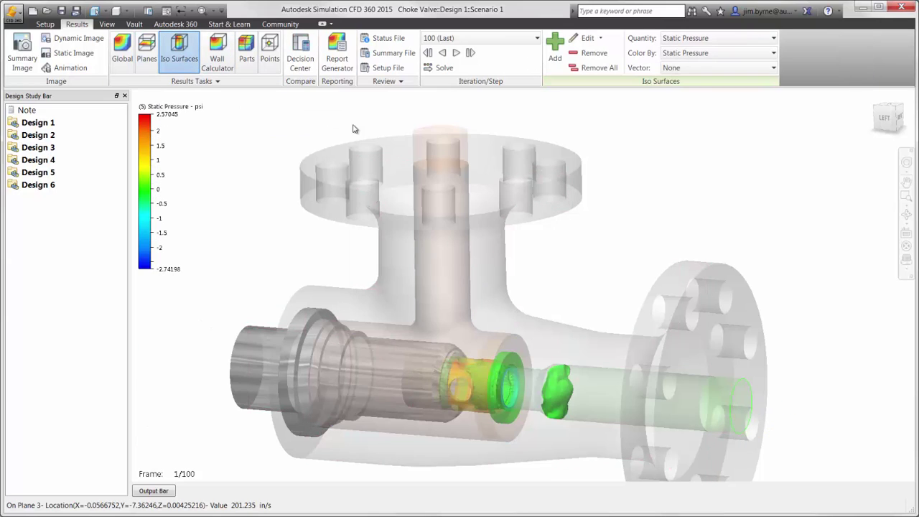
Base the iso surface on Velocity Magnitude at 50 in/s and close its settings
left_click(586, 38)
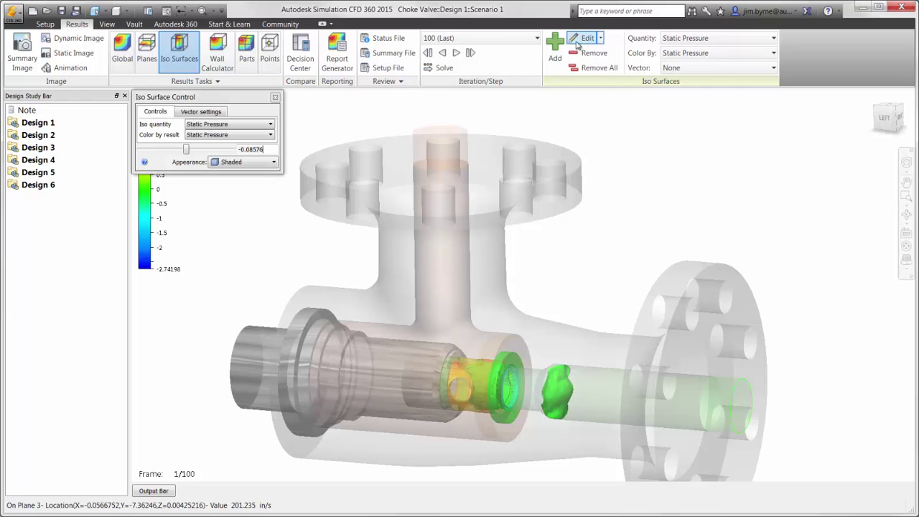
left_click(266, 126)
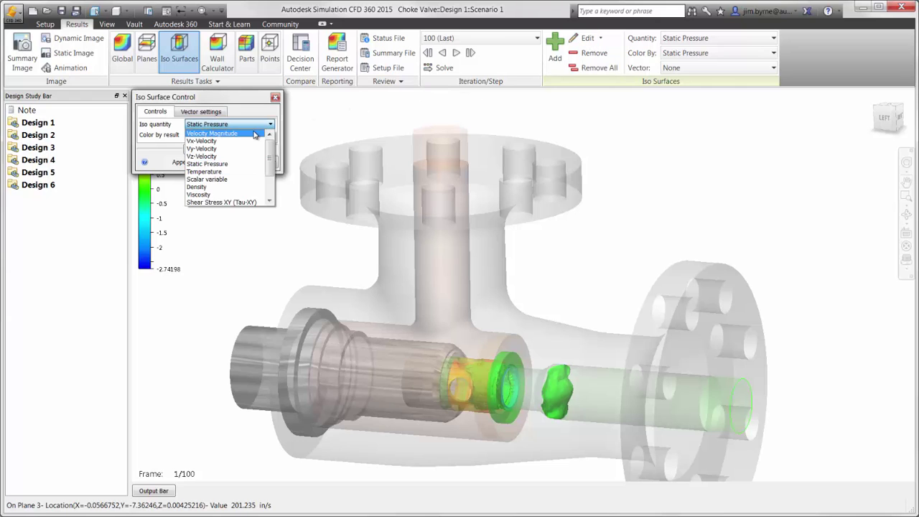
left_click(212, 133)
mouse_move(188, 150)
left_mouse_down()
mouse_move(151, 150)
mouse_move(178, 151)
left_mouse_up()
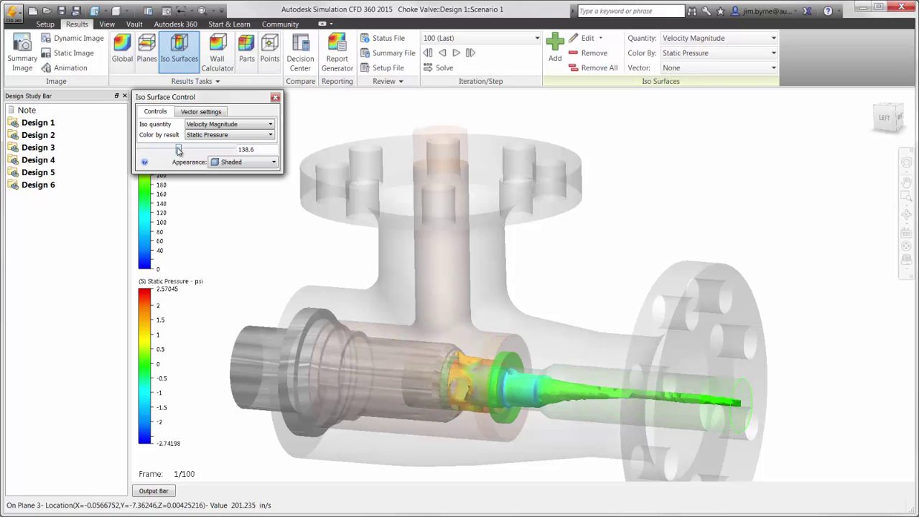
left_click_drag(257, 149, 230, 149)
type("50")
key("Return")
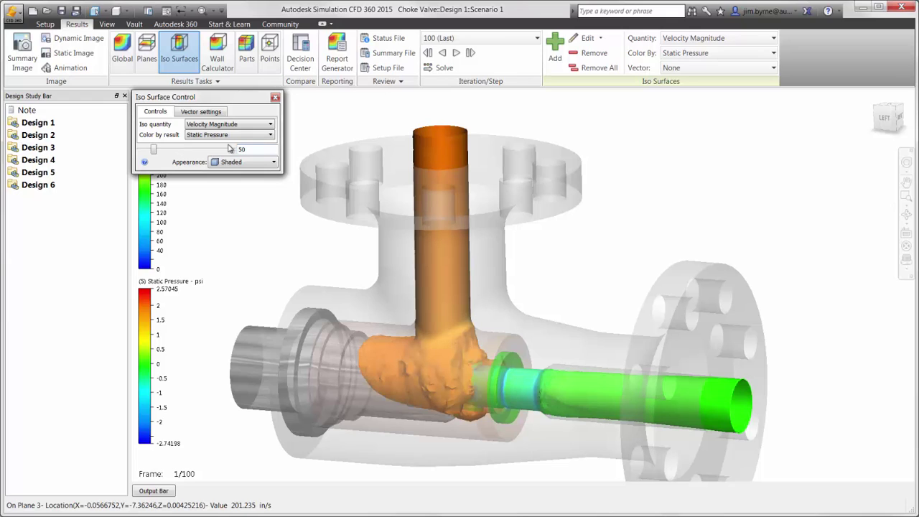
left_click(275, 97)
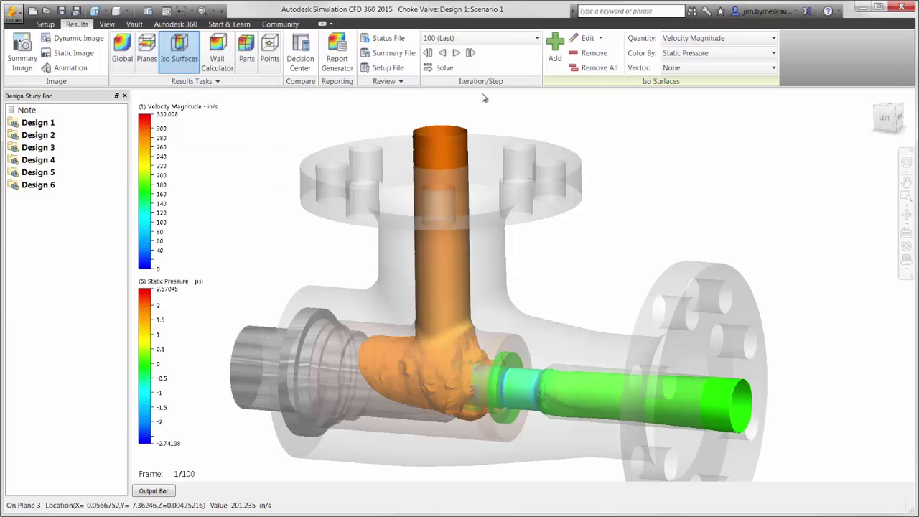
Remove the iso surface and bring up the Iso Vectors review in Decision Center
left_click(583, 54)
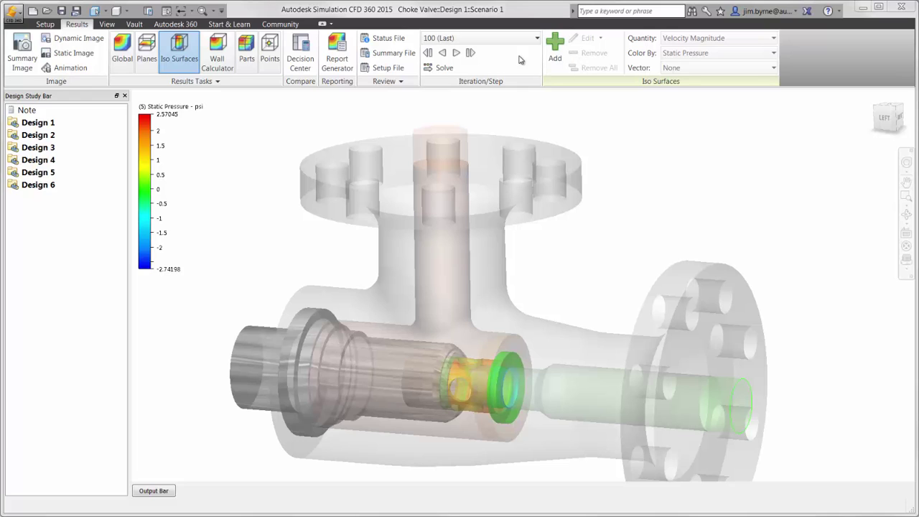
left_click(295, 63)
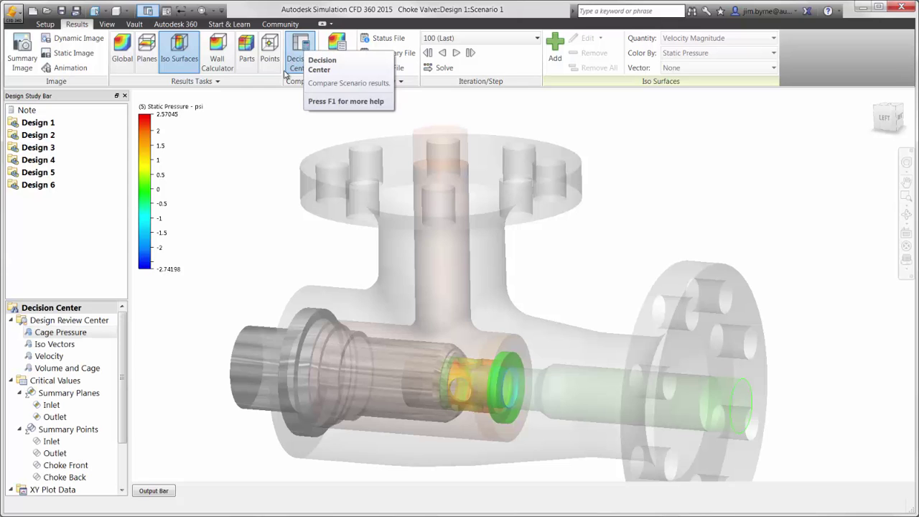
double_click(60, 346)
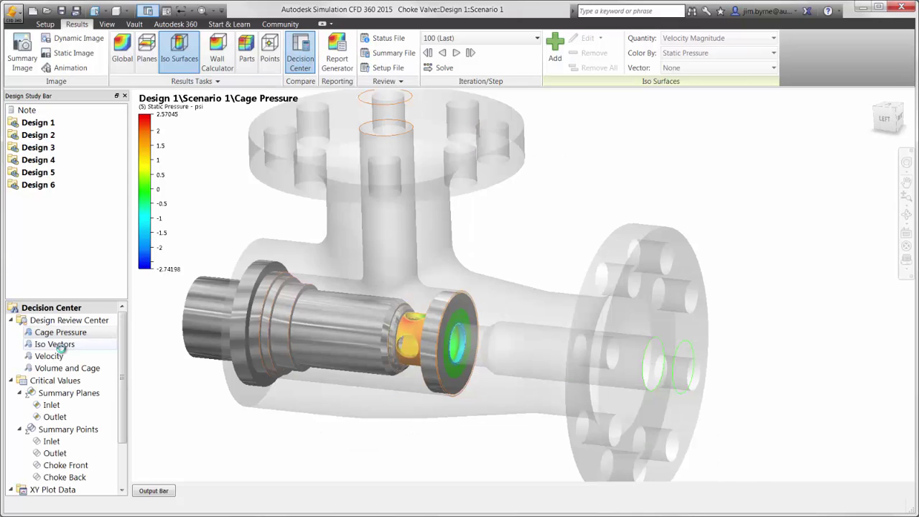
Cycle through the Iso Vectors results of Designs 2, 3, 5 and 6, then step back a design
left_click(252, 432)
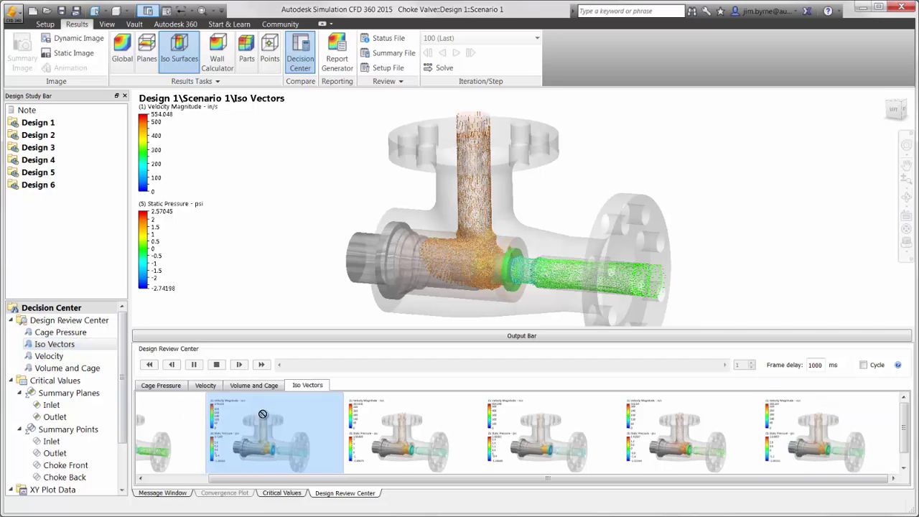
left_click(409, 445)
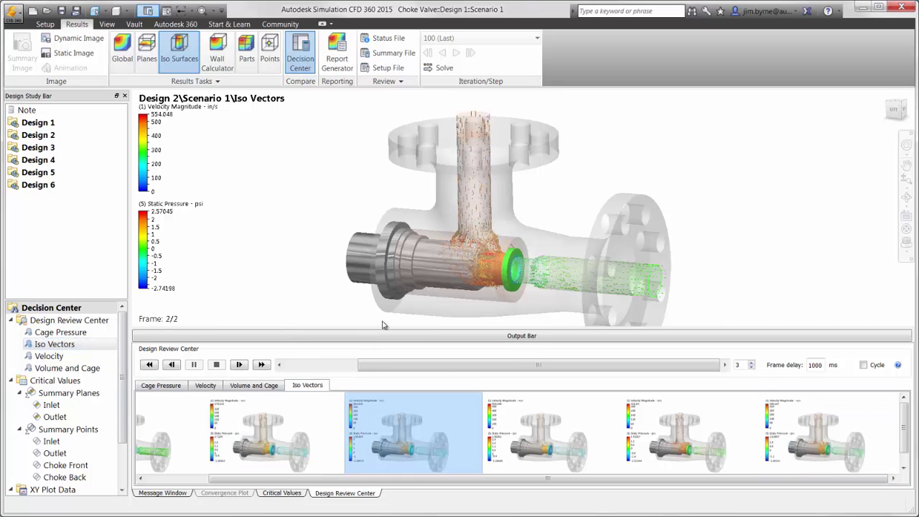
left_click(683, 434)
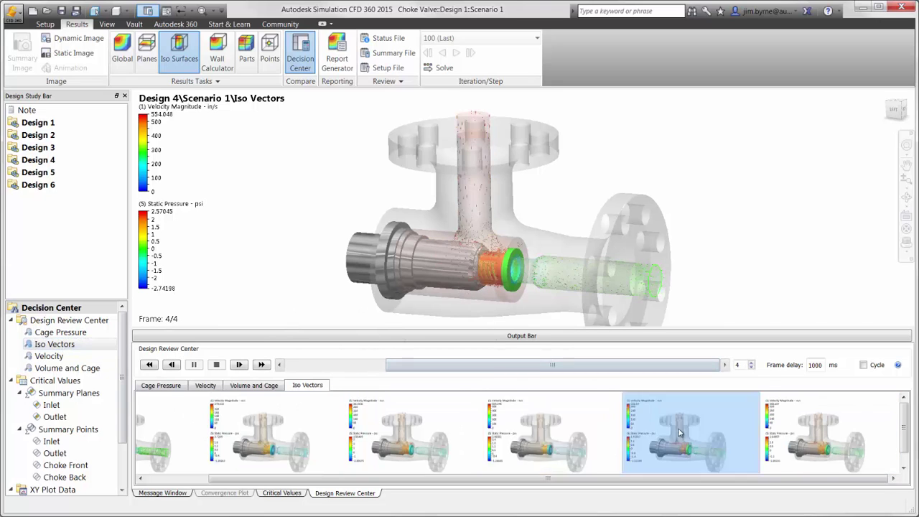
left_click(792, 410)
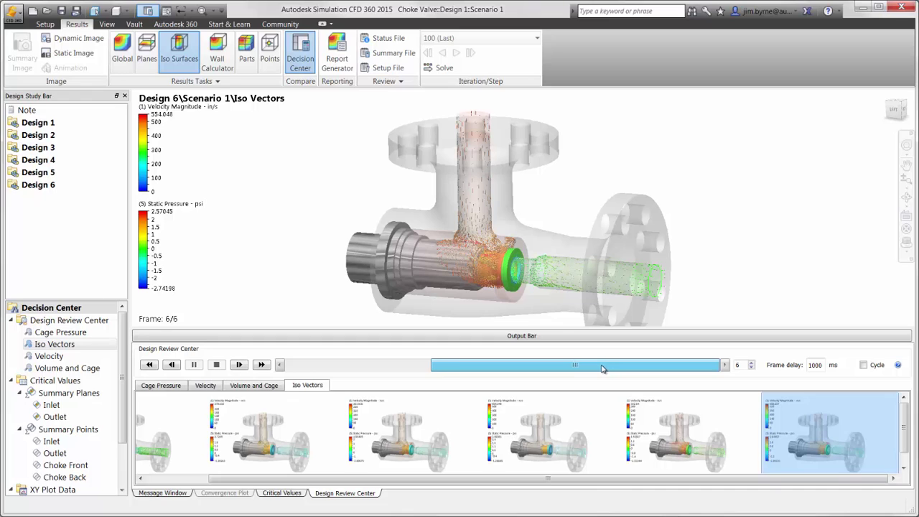
left_click_drag(602, 368, 473, 384)
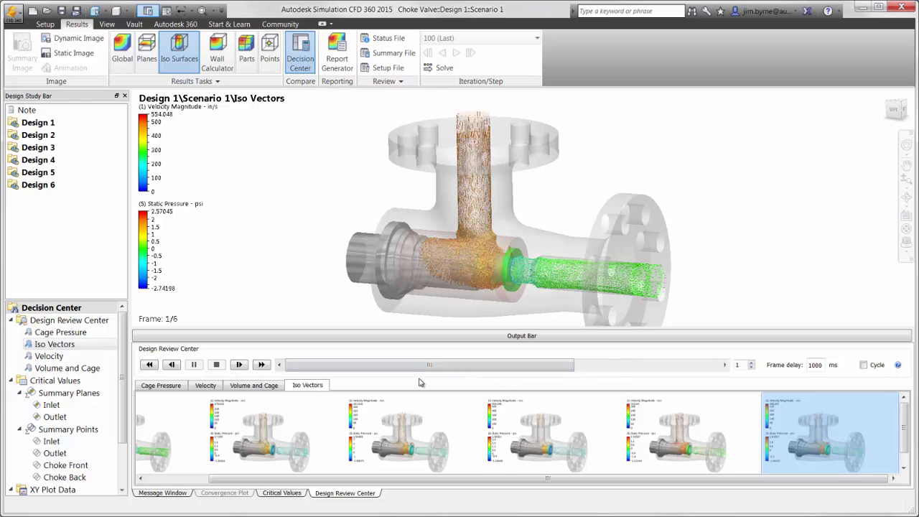
Show the Velocity review in a 2x2 viewport layout with Designs 1–4 each in a viewport
left_click(85, 358)
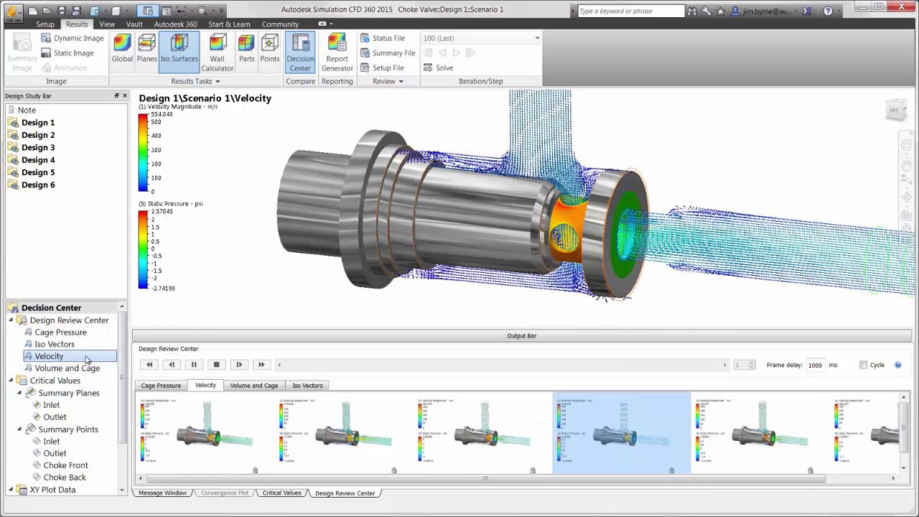
left_click(107, 24)
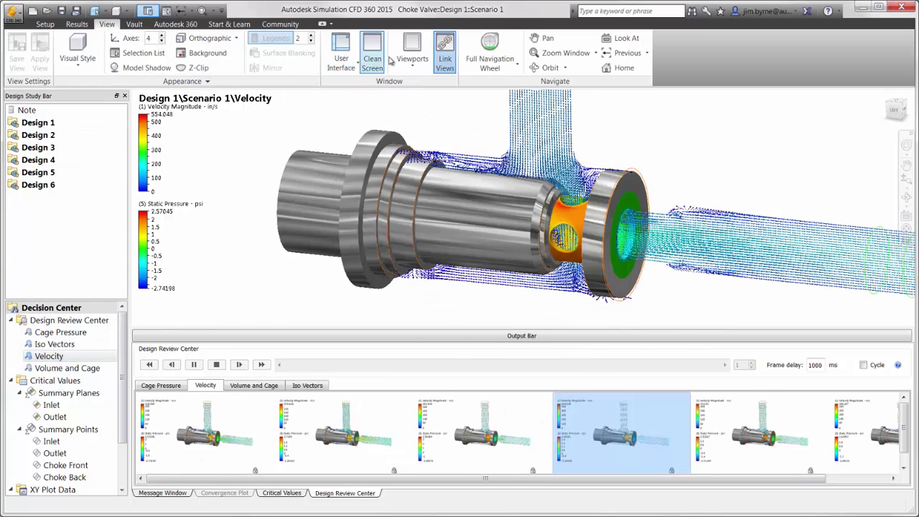
left_click(413, 58)
left_click(403, 157)
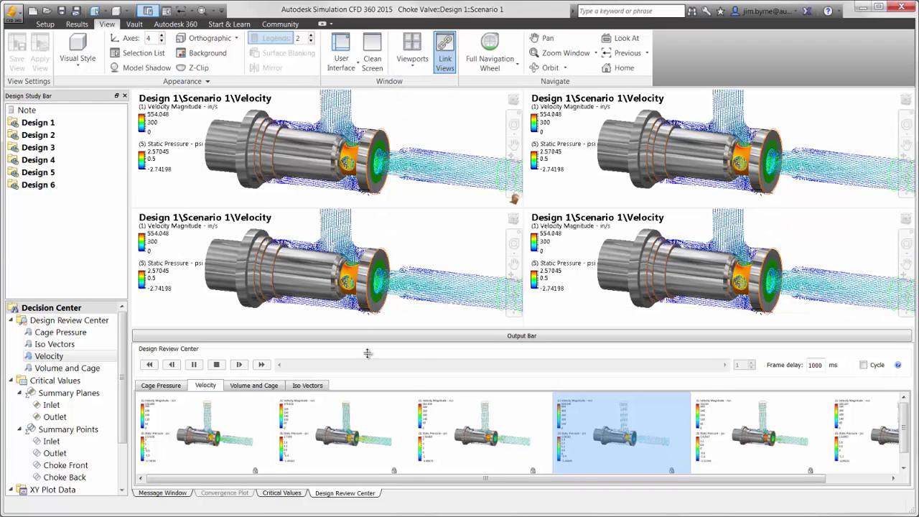
left_click(362, 438)
left_click_drag(565, 275, 905, 198)
left_click_drag(491, 418, 413, 288)
left_click_drag(621, 431, 648, 295)
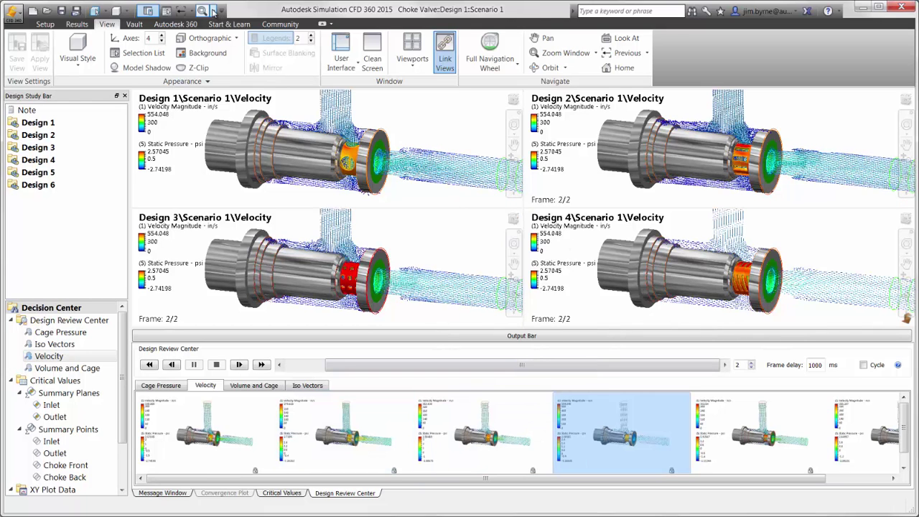
Zoom all views onto the cage and set the velocity legend maximum to 200 in/s
left_click(203, 10)
left_click_drag(394, 124, 324, 188)
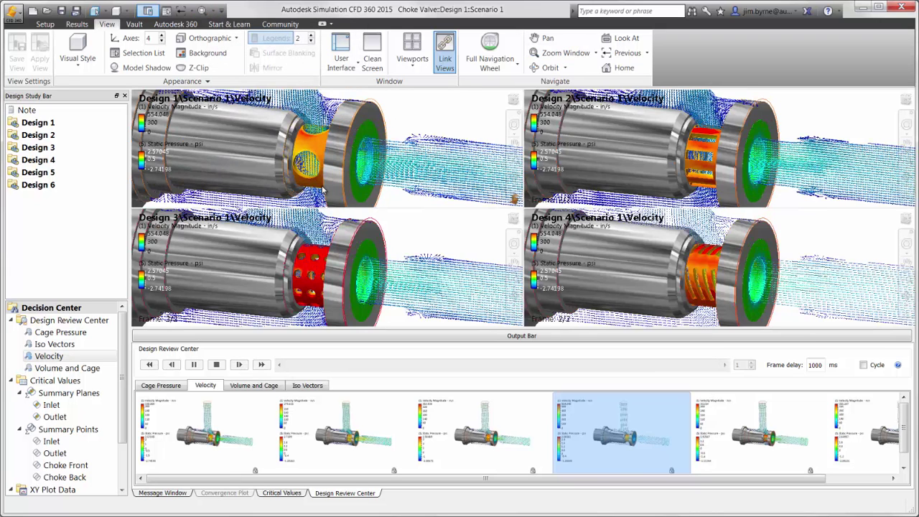
right_click(142, 126)
left_click(157, 153)
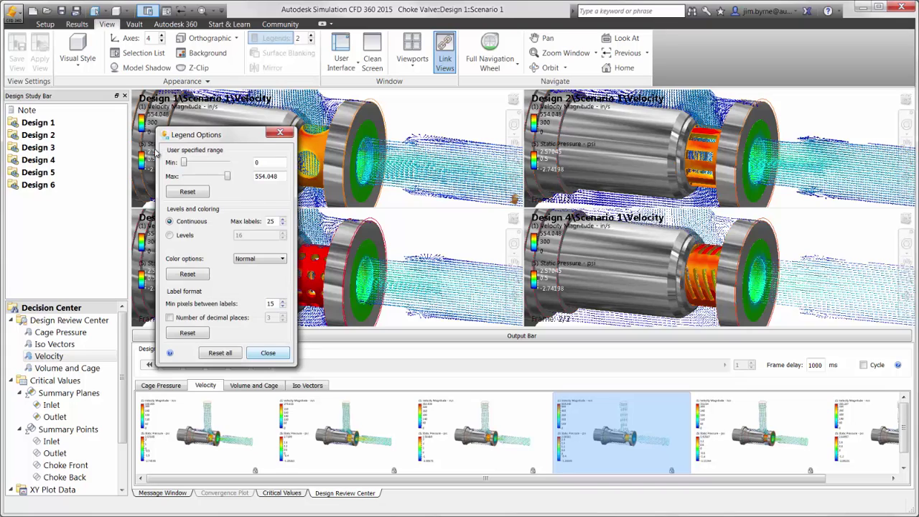
left_click_drag(279, 176, 246, 182)
type("200")
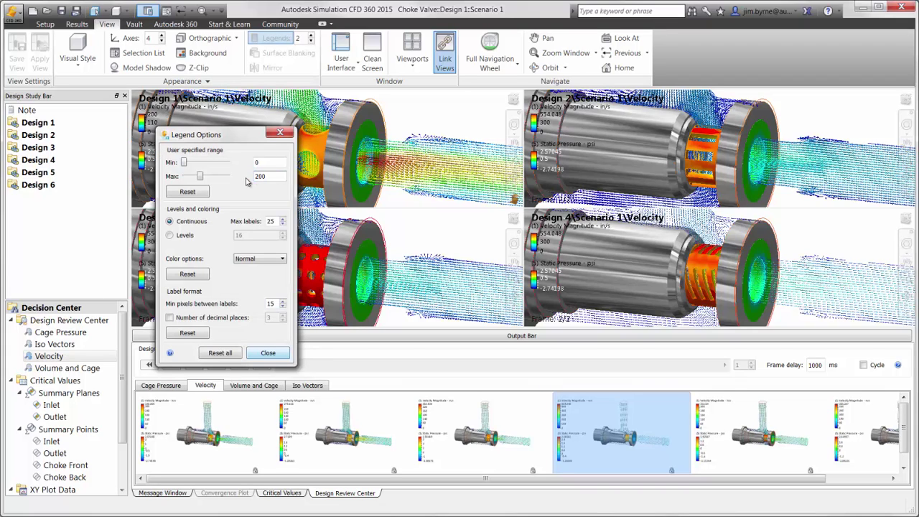
left_click(264, 353)
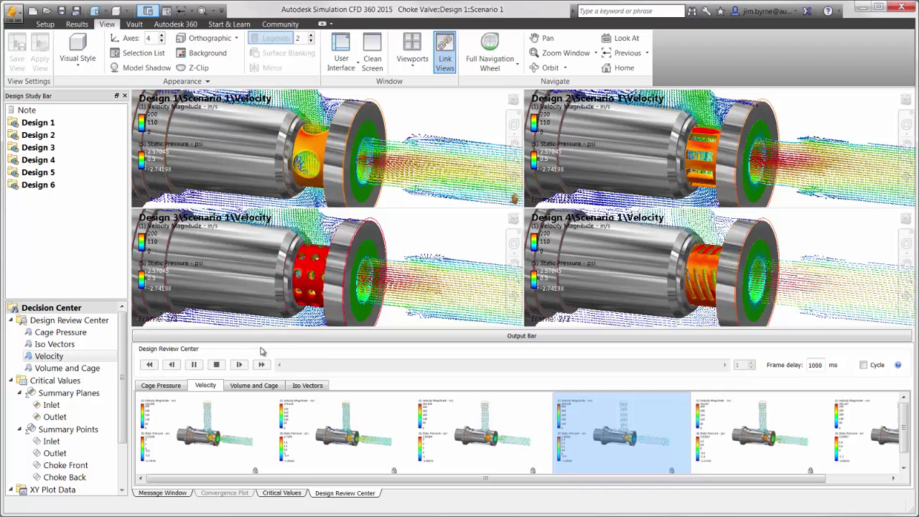
Tabulate the Inlet critical values and view the inlet pressure bar chart across all six designs
left_click(52, 405)
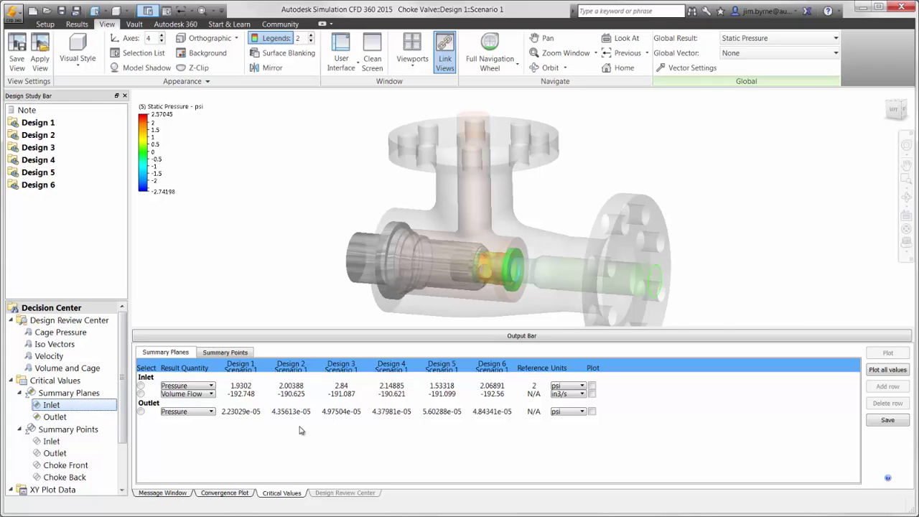
left_click(592, 387)
left_click(888, 352)
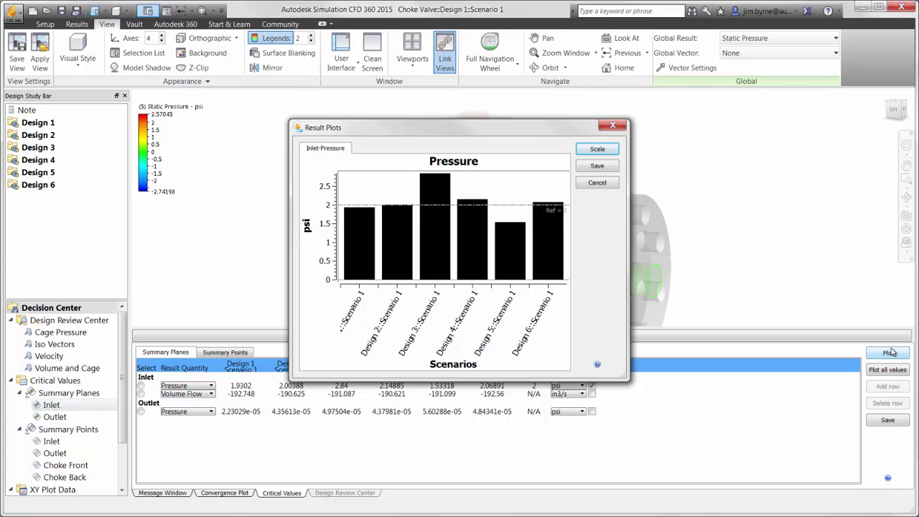
left_click(612, 124)
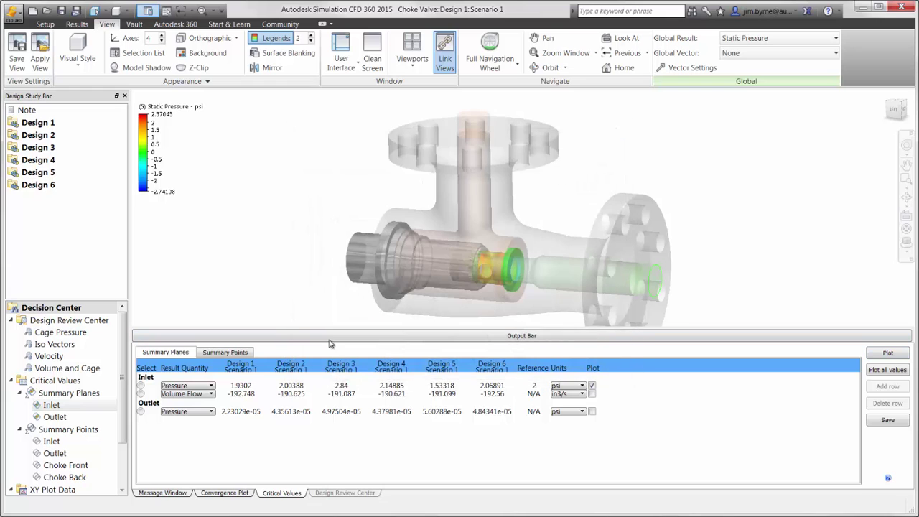
Open the Inlet to Outlet XY plot of velocity magnitude, then return to the Results ribbon
scroll(64, 441, "down", 3)
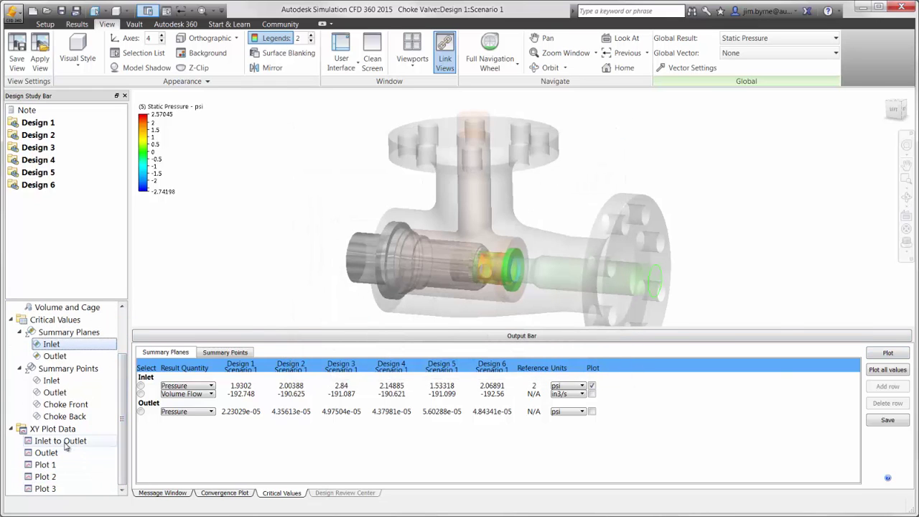
double_click(64, 443)
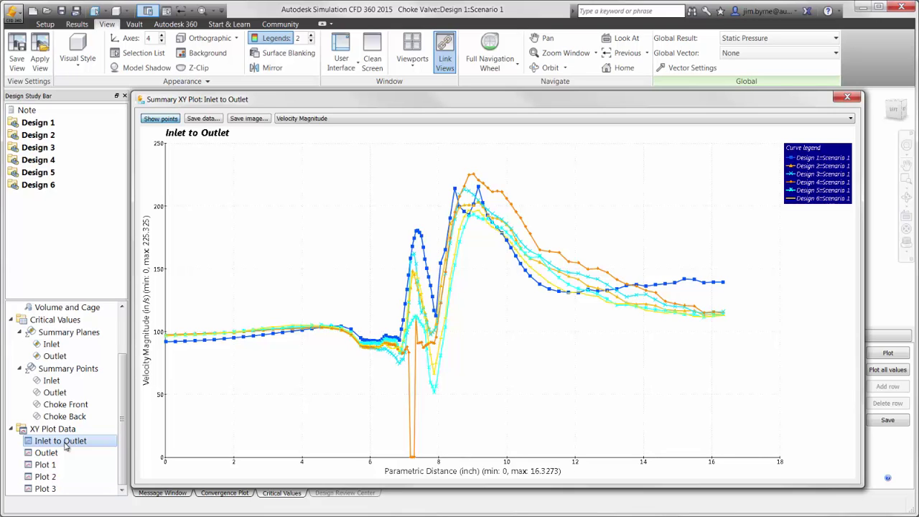
left_click(77, 24)
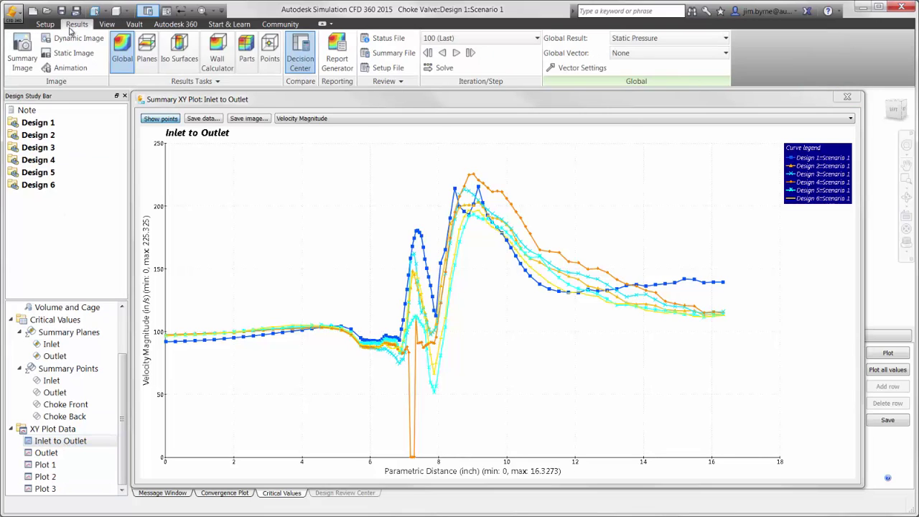
Generate the 32-page Choke Valve.docx Word report, scroll through it, and minimize Word
left_click(336, 58)
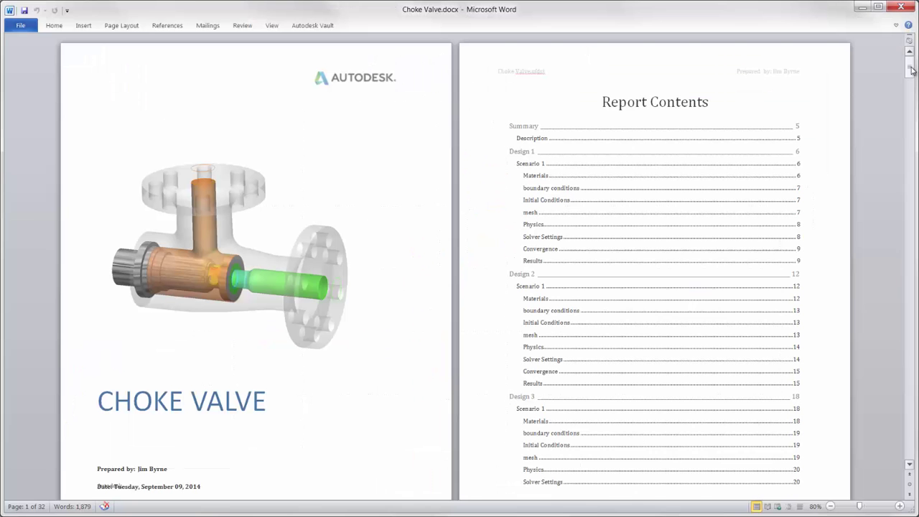
middle_click(874, 94)
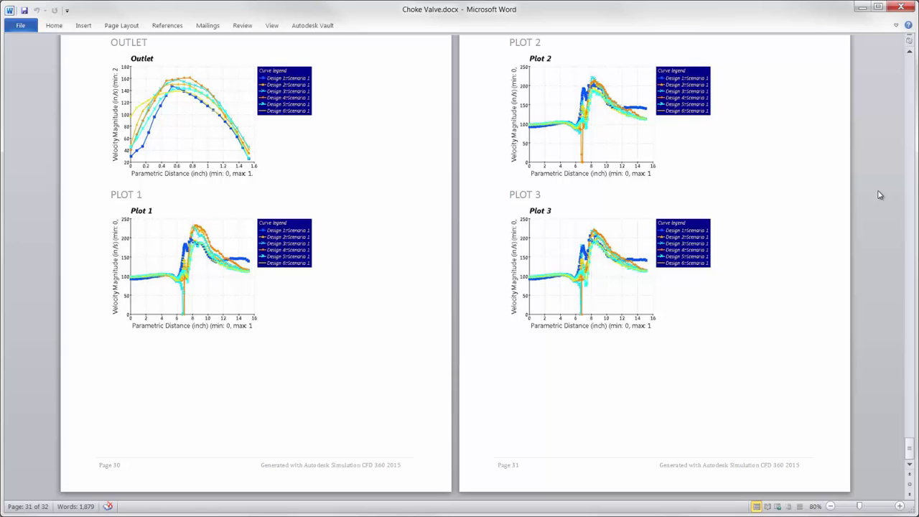
left_click(862, 8)
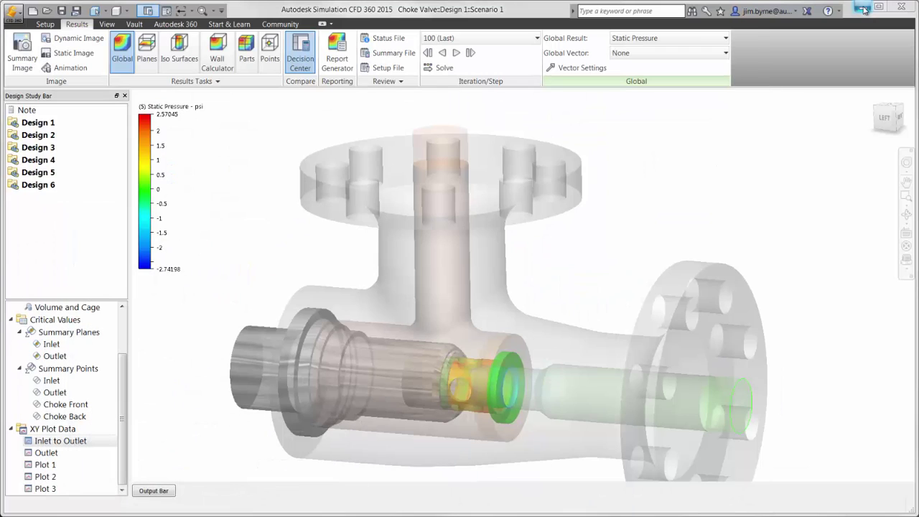